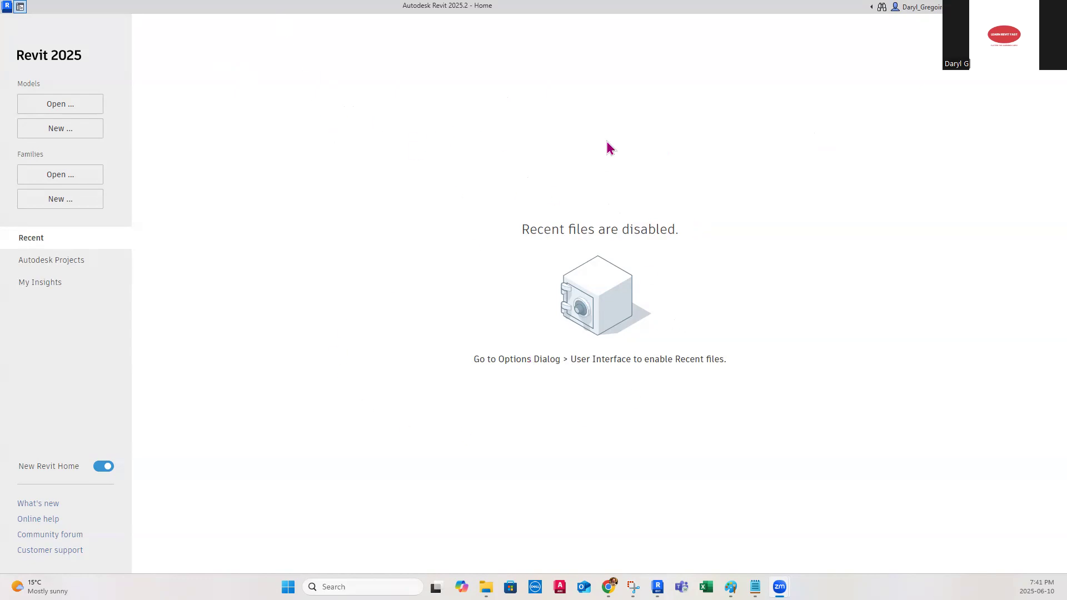
Create a new project from the Electrical Template and open the 1 - Power floor plan.
left_click(58, 130)
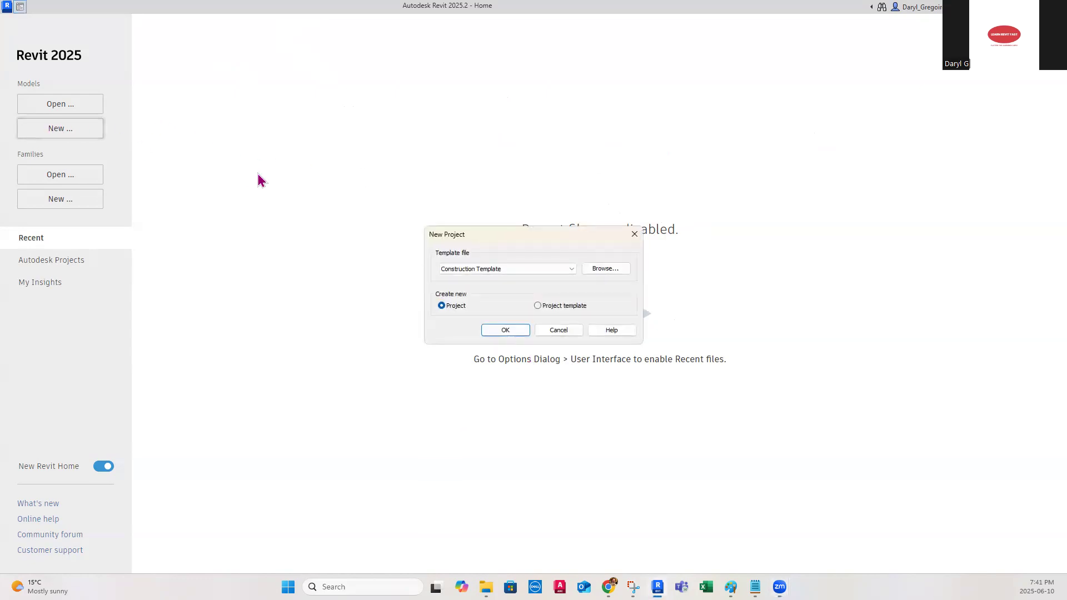
left_click(573, 270)
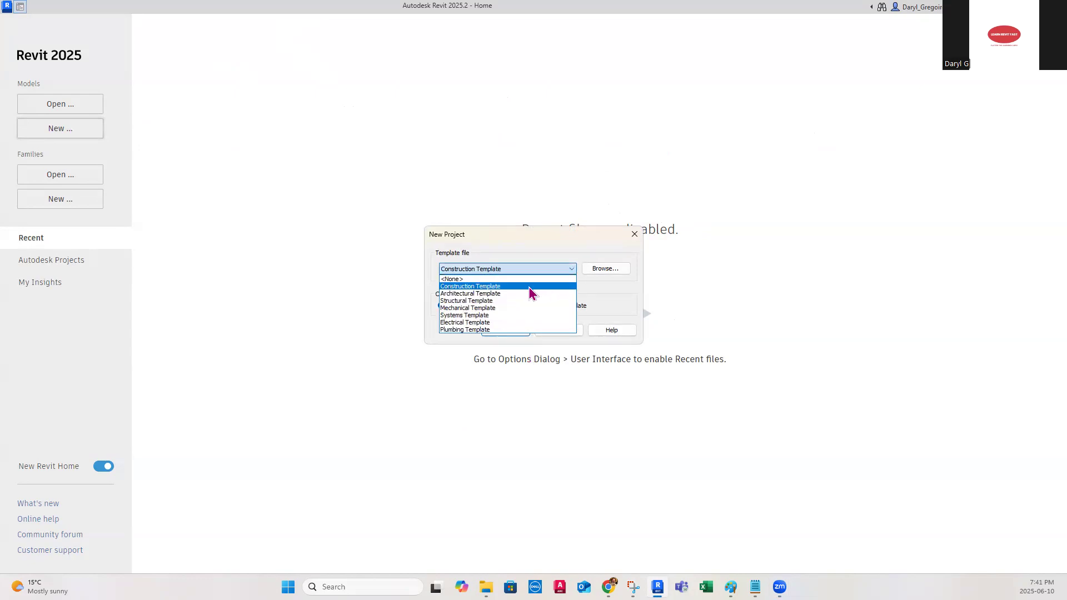
left_click(489, 323)
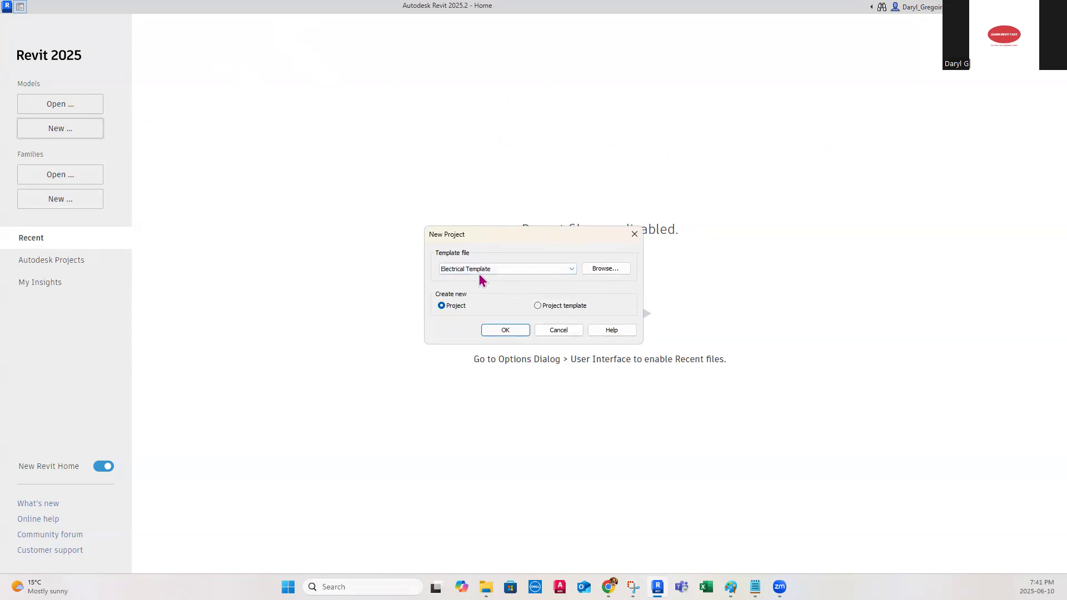
left_click(508, 330)
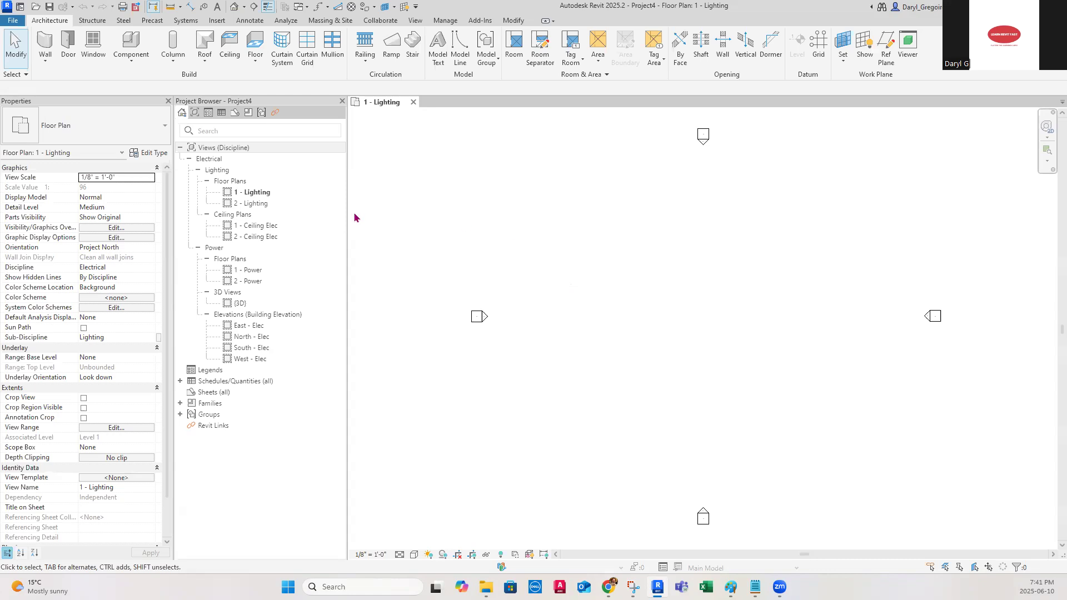
left_click(256, 272)
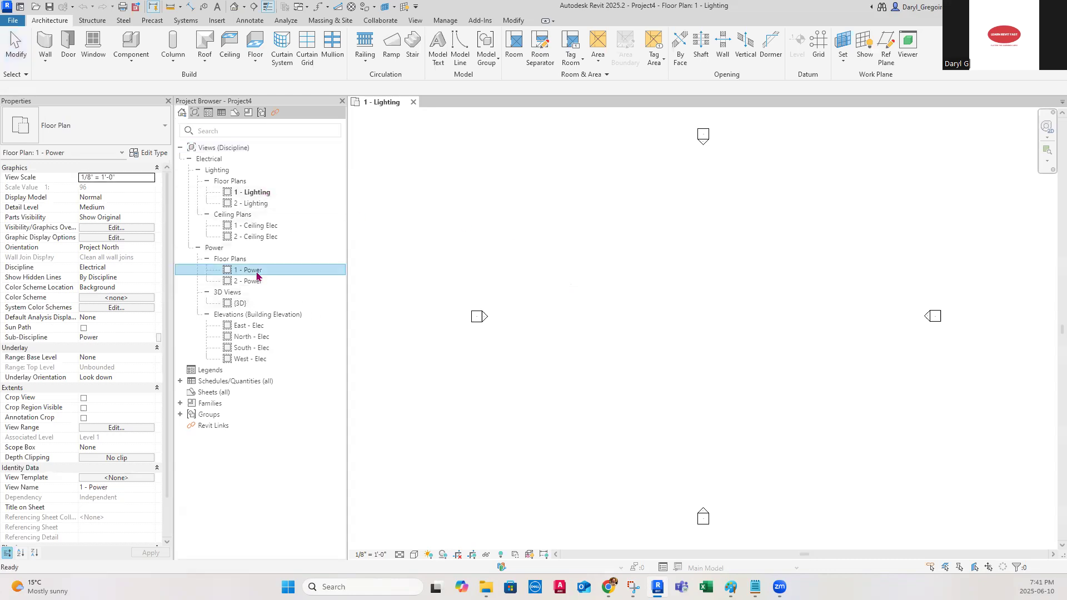
double_click(257, 273)
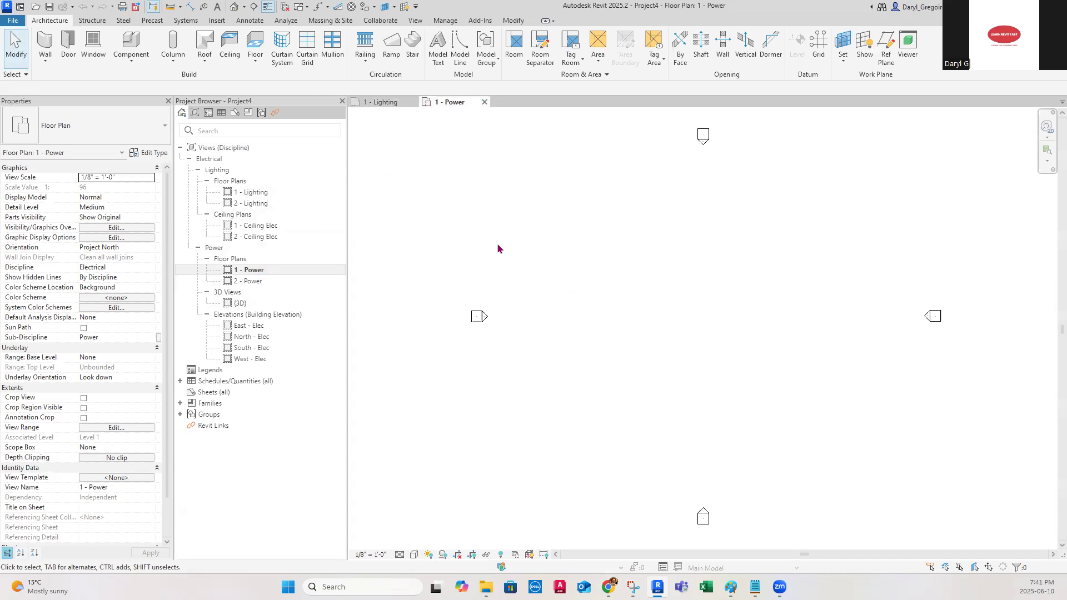
Examine the Conduits families in the project, including the types under Conduit with Fittings and Conduit without Fittings.
left_click(181, 404)
scroll(248, 361, "down", 8)
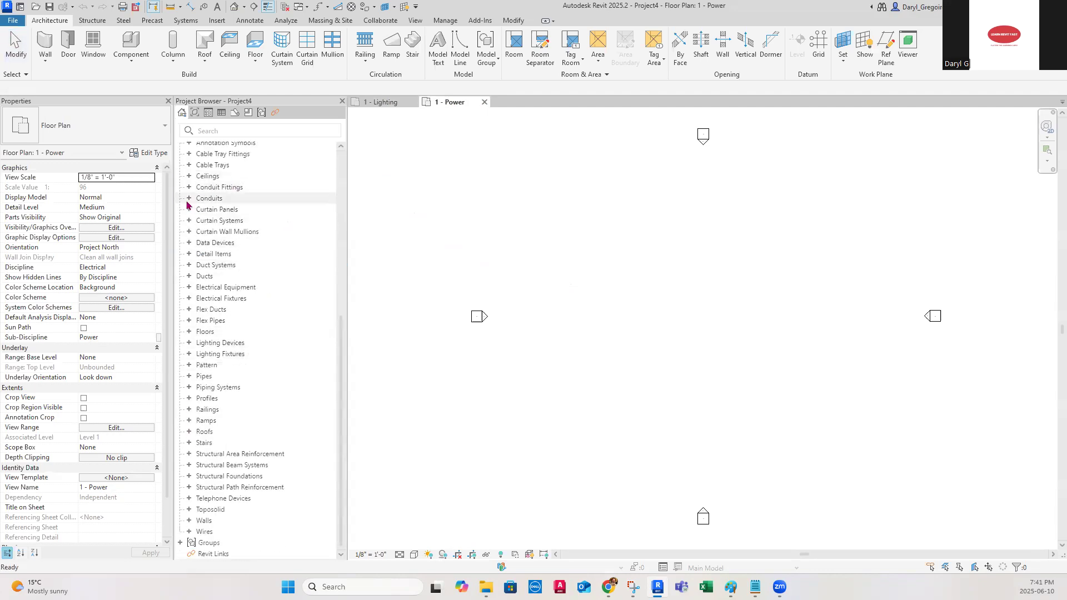
left_click(191, 199)
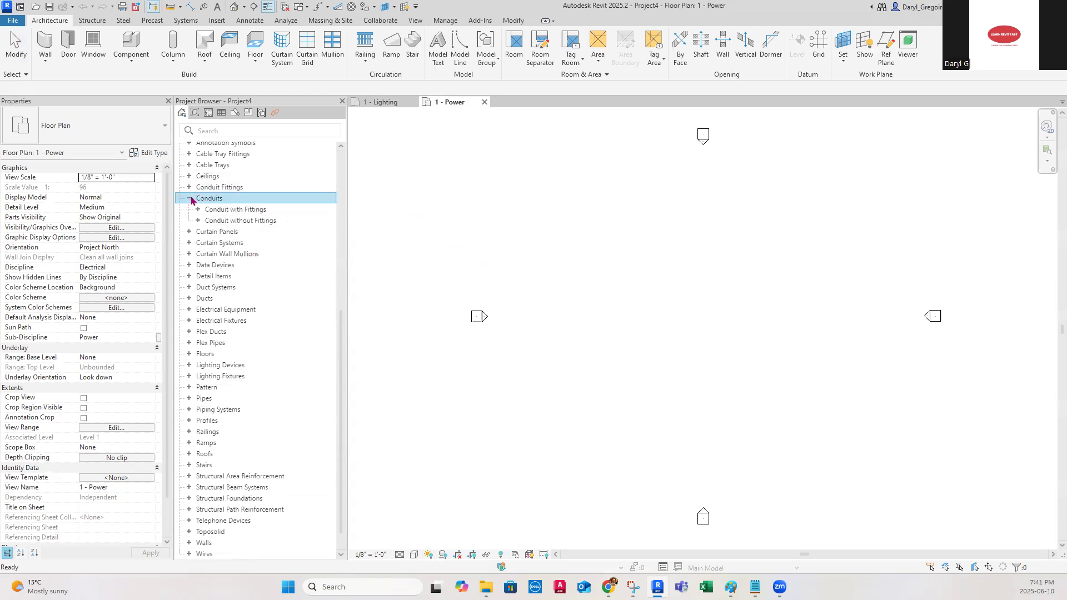
left_click(239, 211)
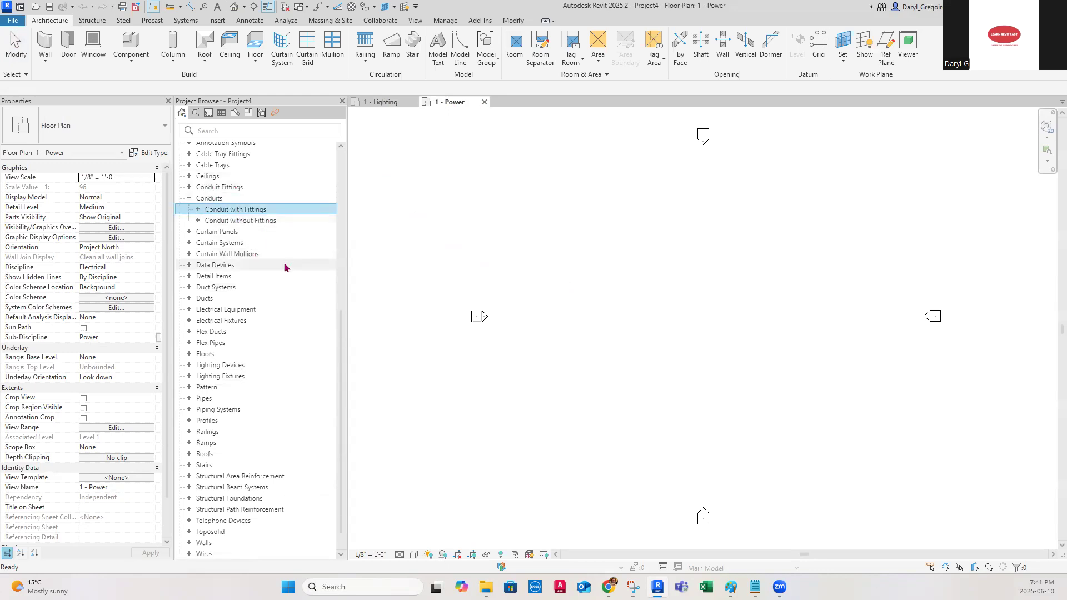
left_click(265, 221)
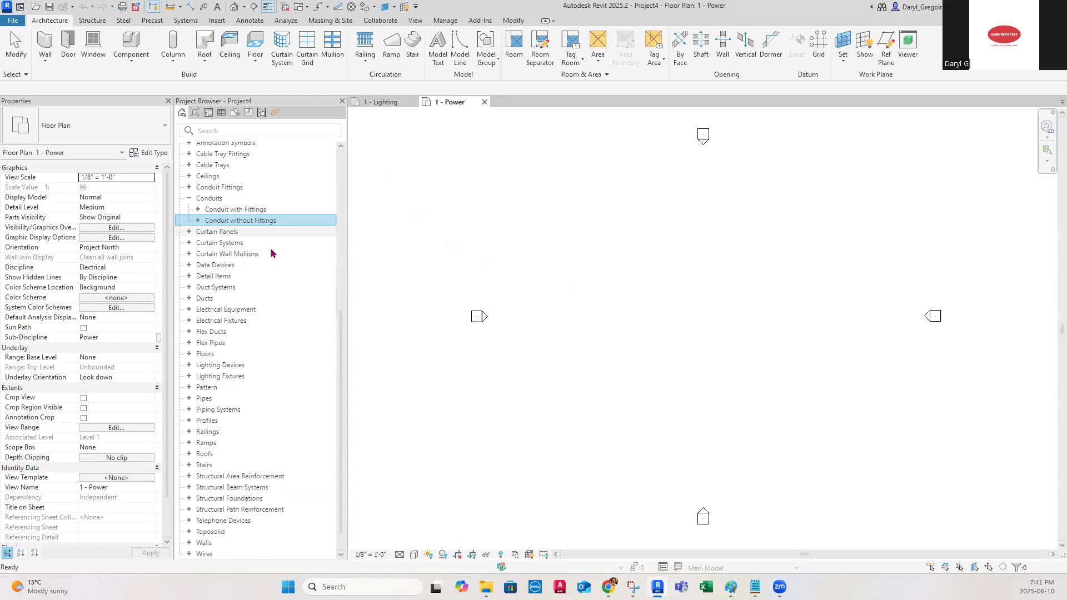
left_click(199, 221)
left_click(198, 221)
left_click(197, 211)
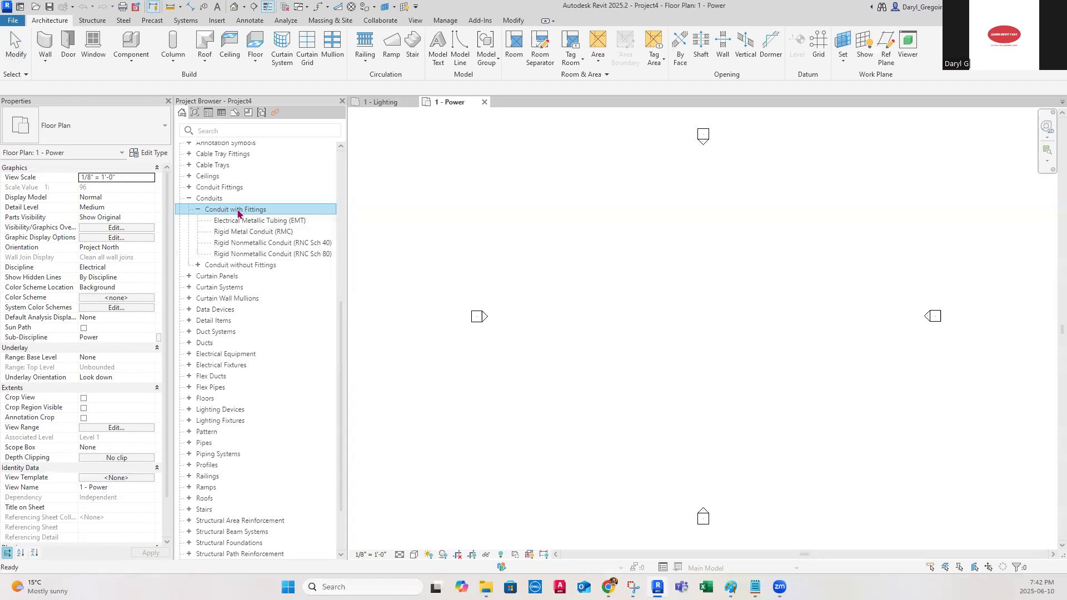
left_click(198, 210)
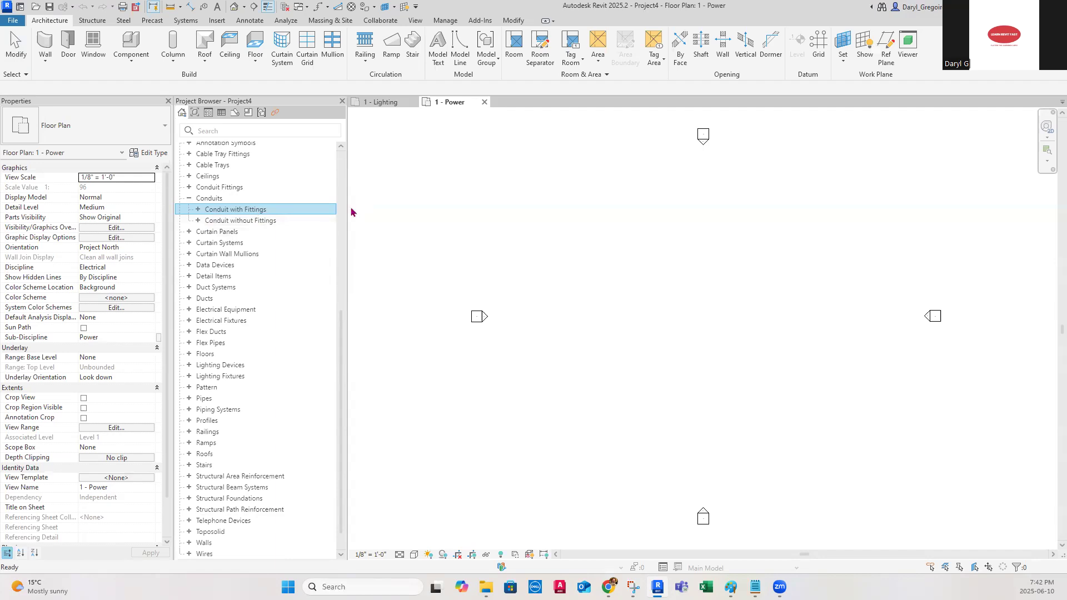
scroll(340, 181, "up", 8)
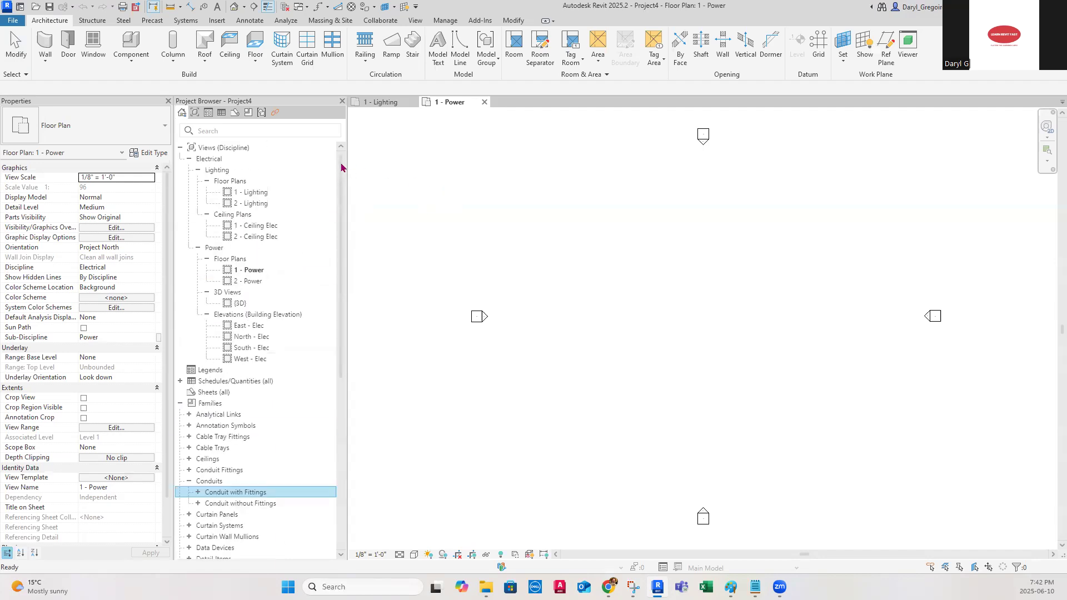
left_click(235, 471)
left_click(219, 482)
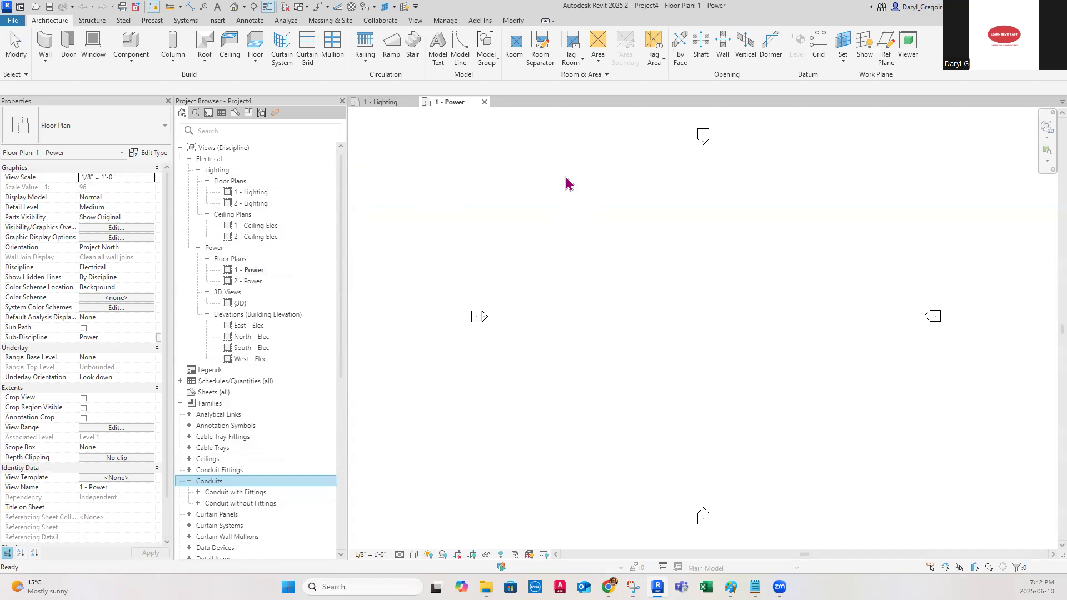
Add the Conduit tool to the Quick Access Toolbar and show that toolbar below the ribbon.
left_click(181, 23)
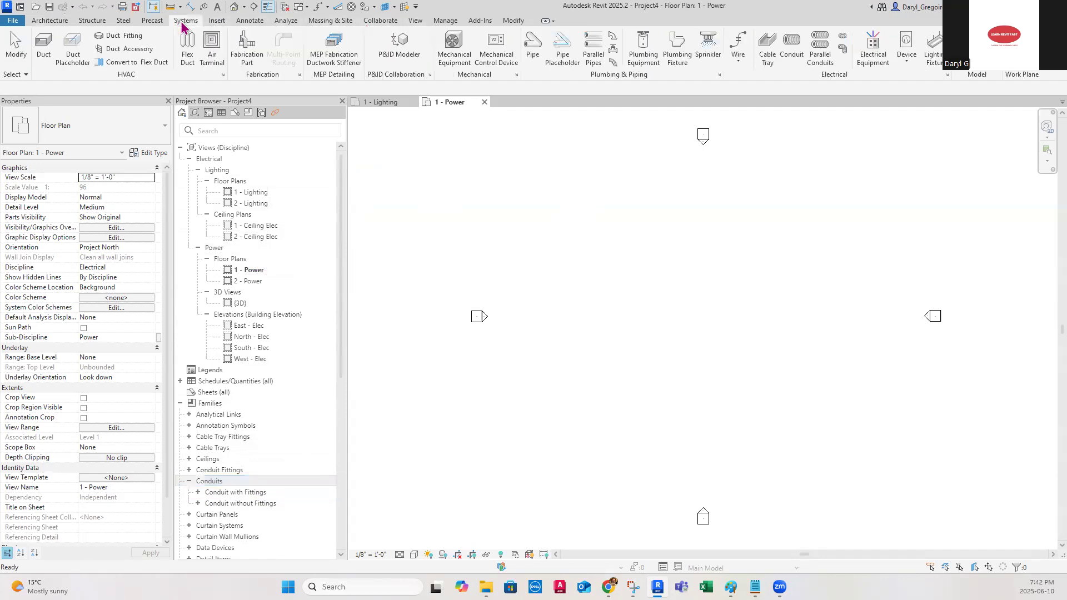
right_click(798, 42)
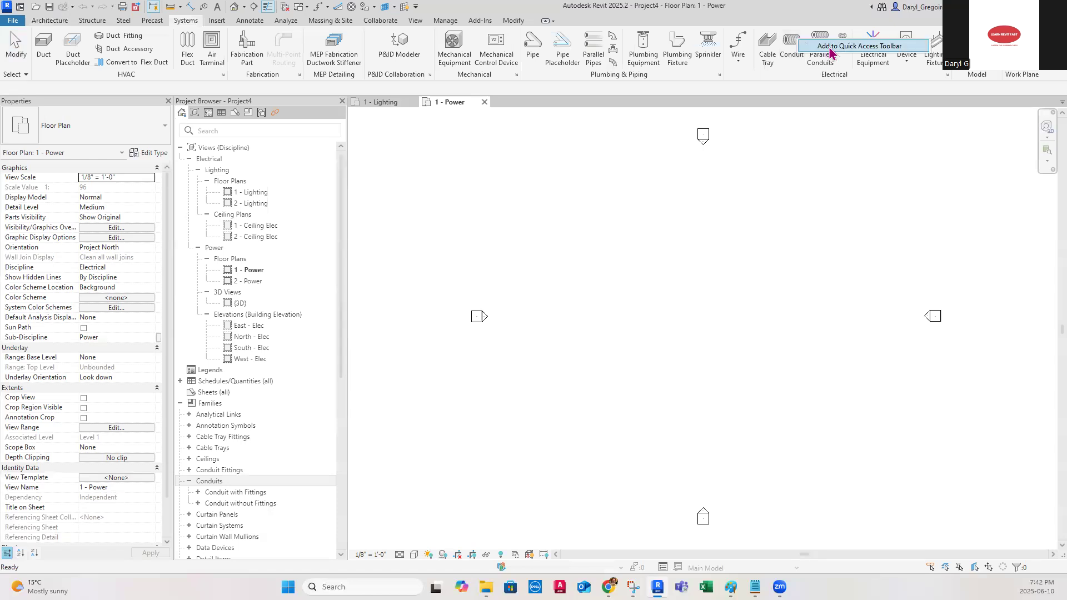
left_click(821, 47)
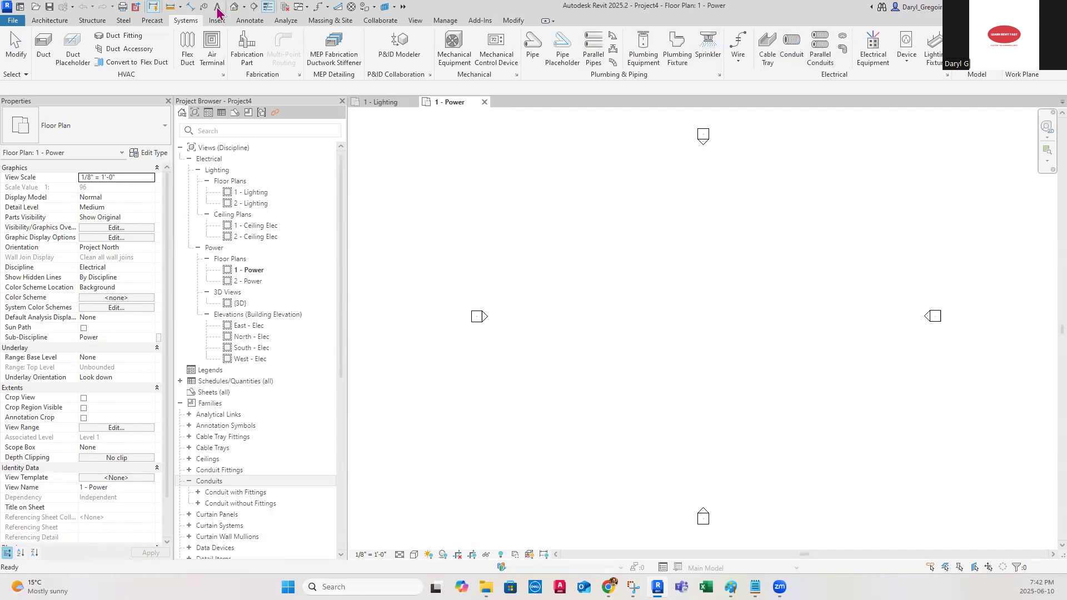
left_click(404, 6)
left_click(431, 21)
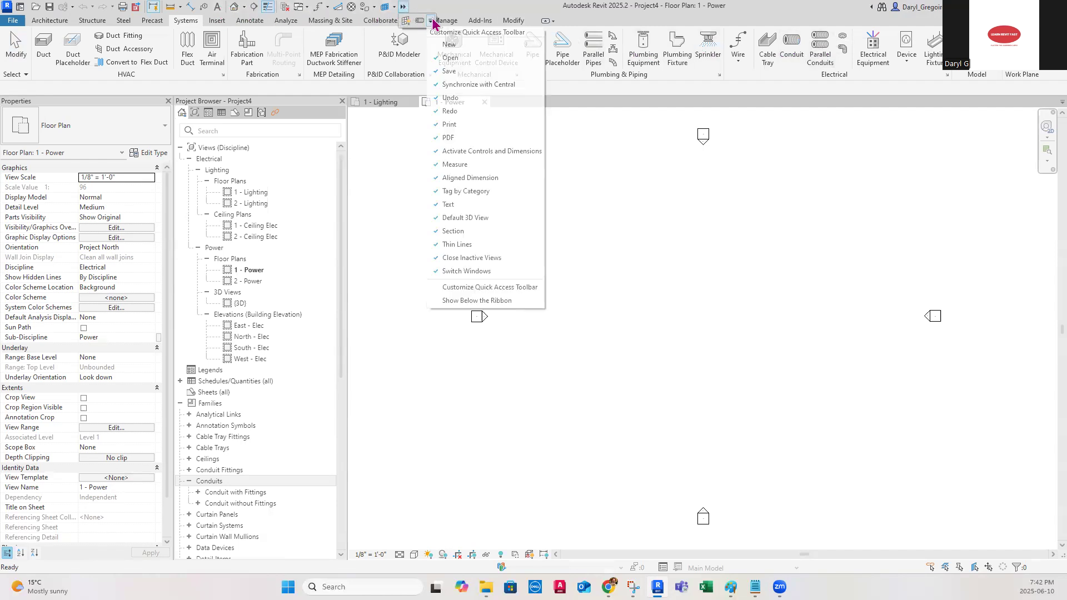
left_click(456, 301)
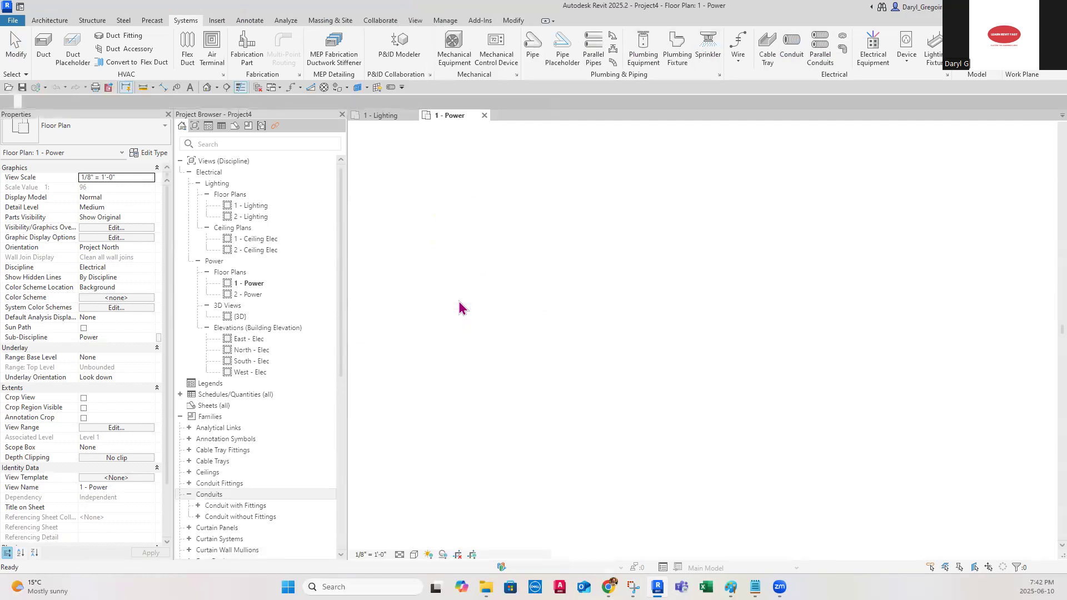
Start placing a conduit with the Conduit with Fittings type Electrical Metallic Tubing (EMT) and a 2 1/2" diameter.
left_click(391, 88)
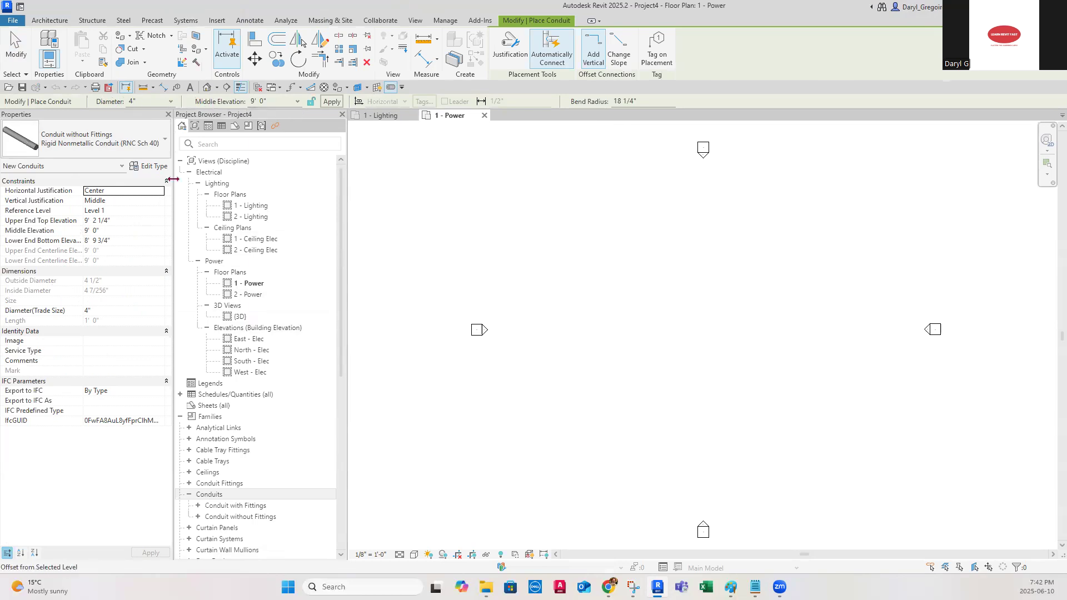
left_click(127, 142)
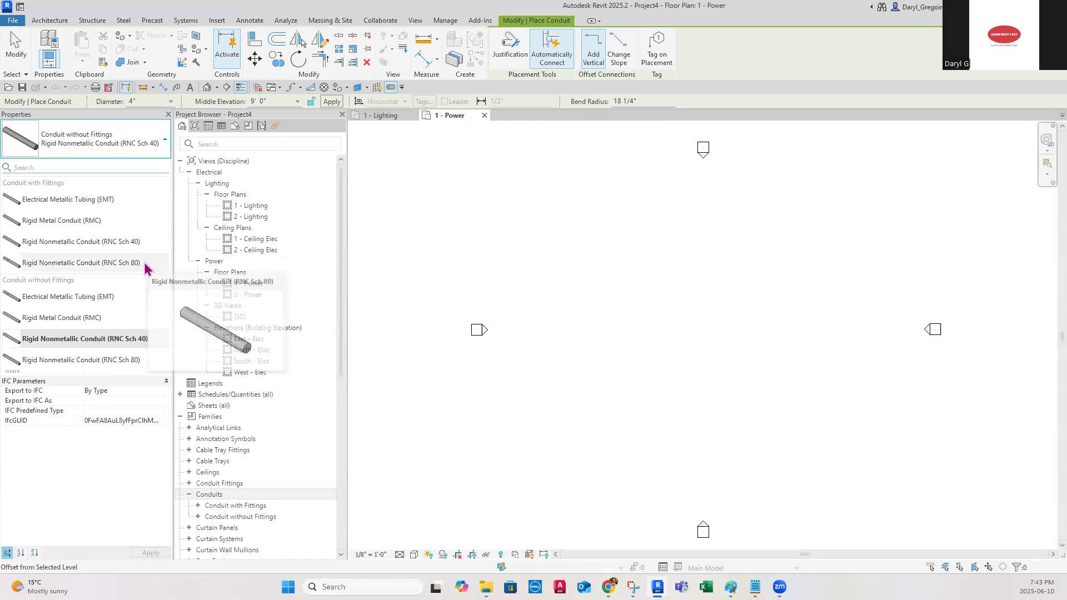
left_click(104, 200)
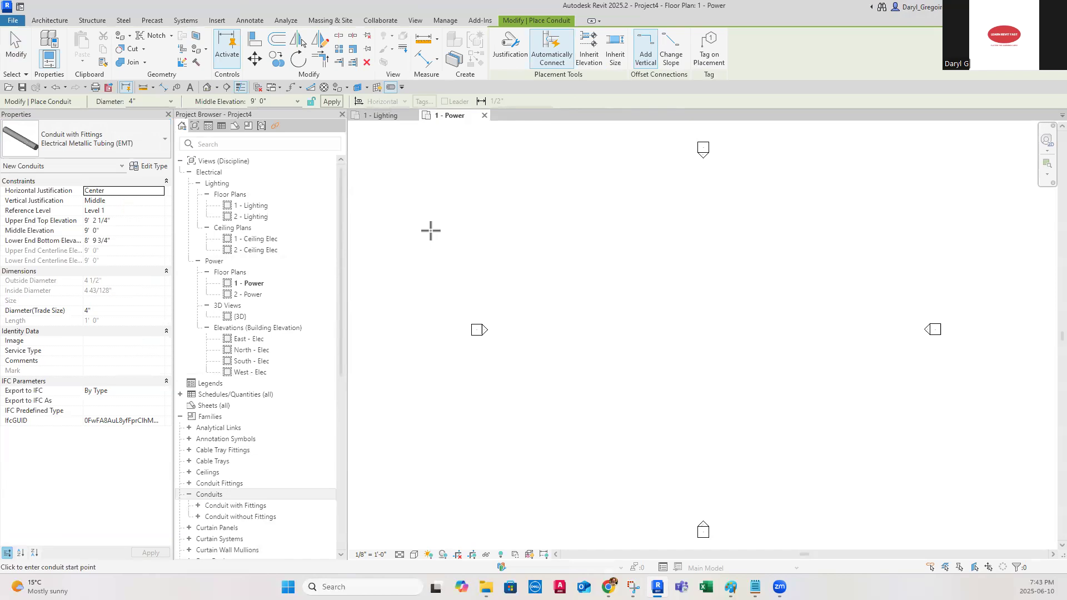
left_click(171, 102)
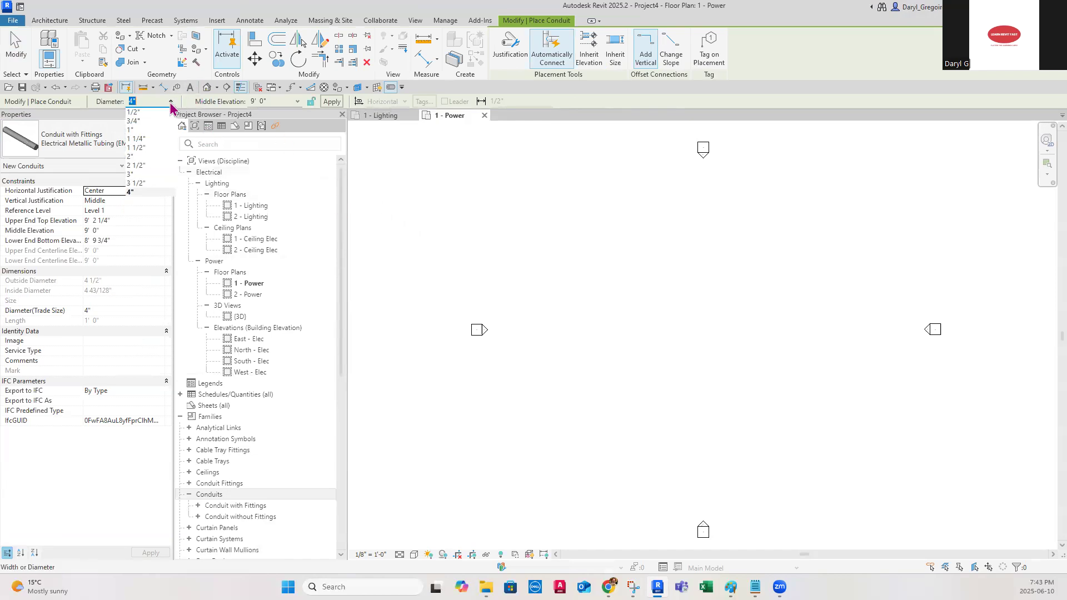
left_click(139, 165)
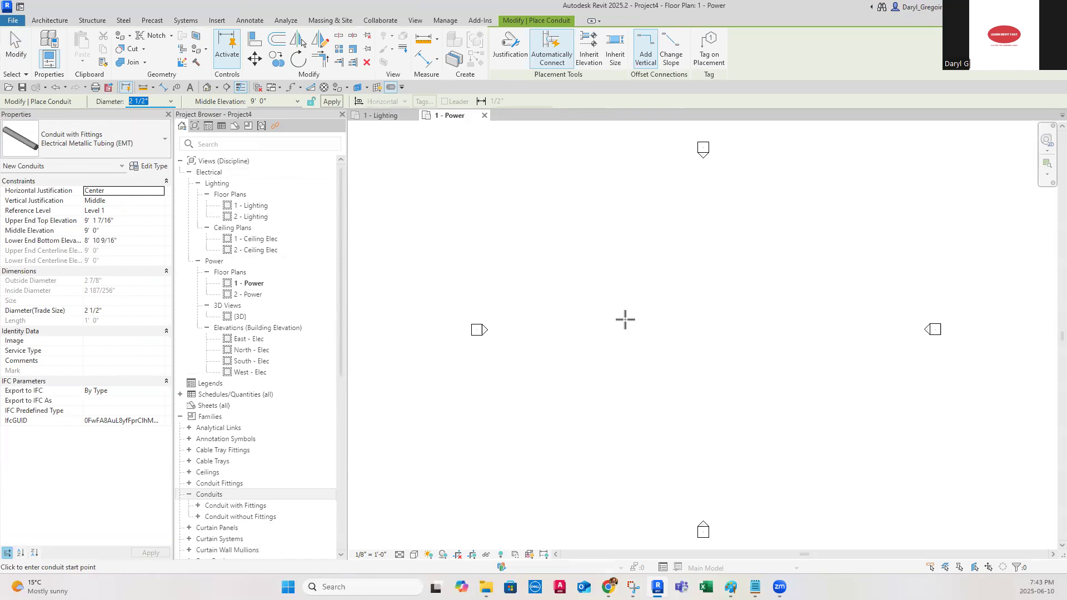
Set the middle elevation to 4' 0" and draw a first conduit segment about 5' long, straight up in plan.
left_click(283, 103)
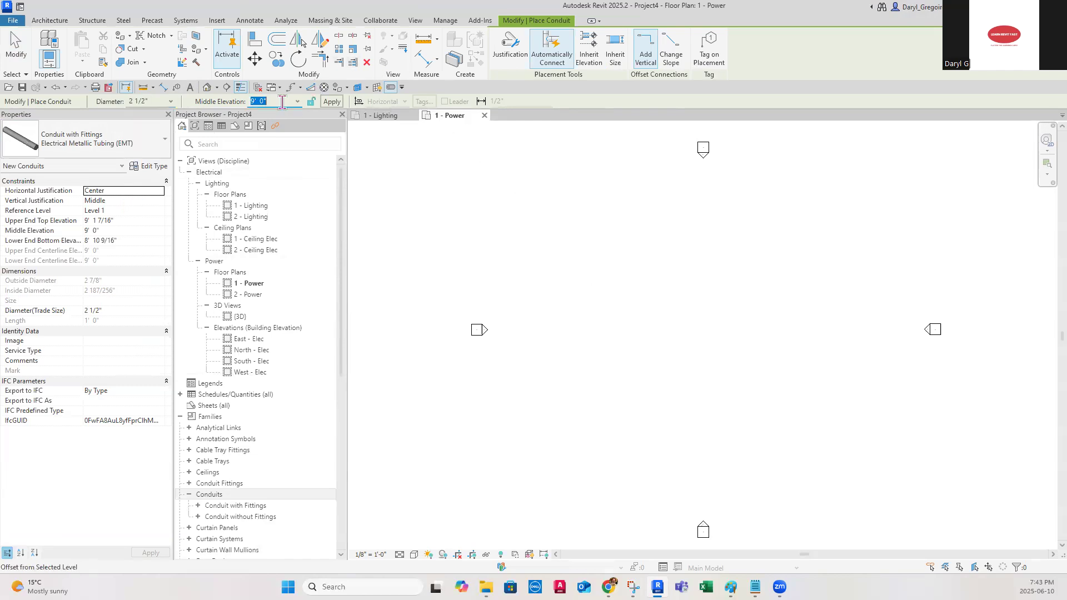
type("4")
key("Return")
scroll(630, 337, "up", 4)
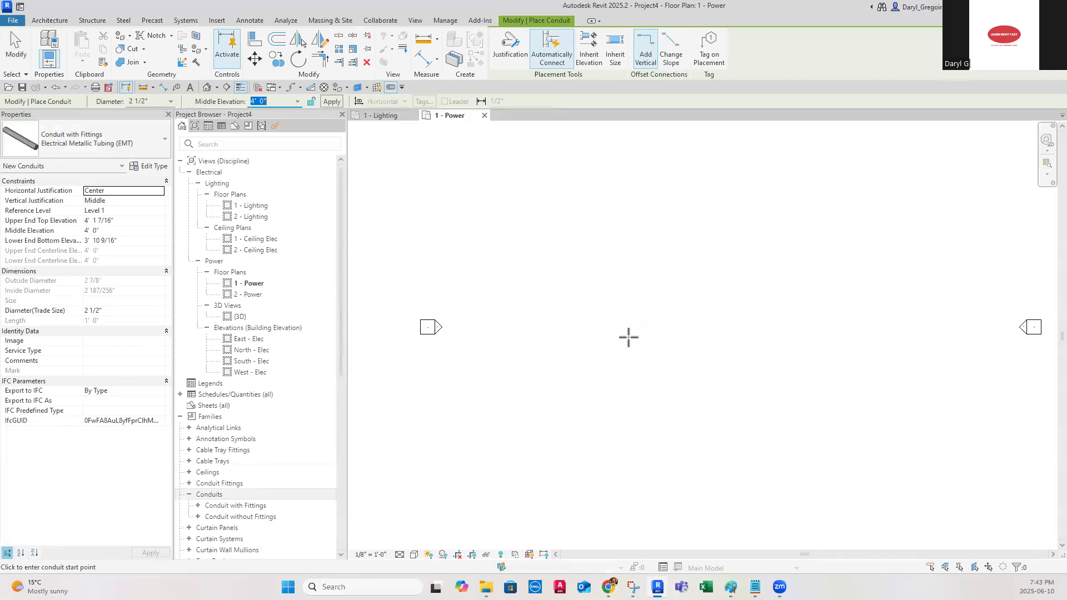
left_click(612, 349)
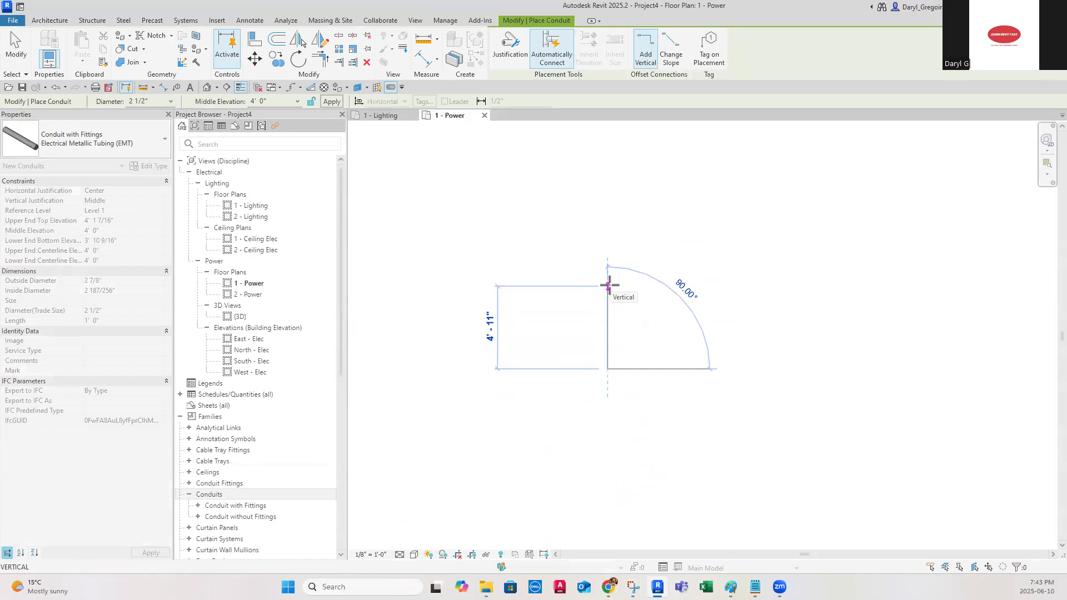
left_click(607, 278)
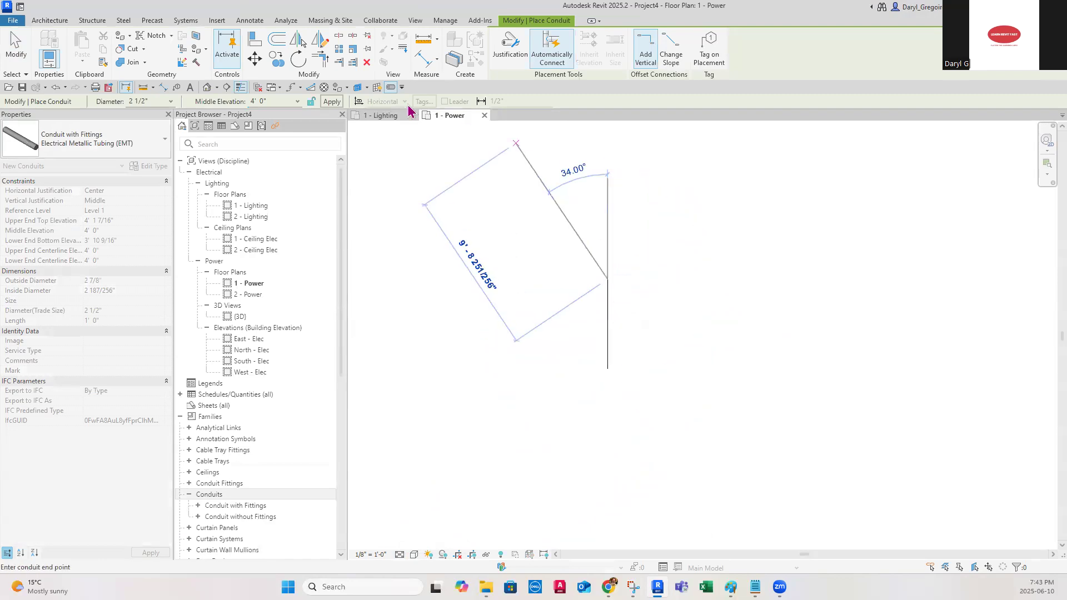
Raise the middle elevation to 9' 0" and continue the conduit about 5' horizontally to the right in plan.
left_click(297, 101)
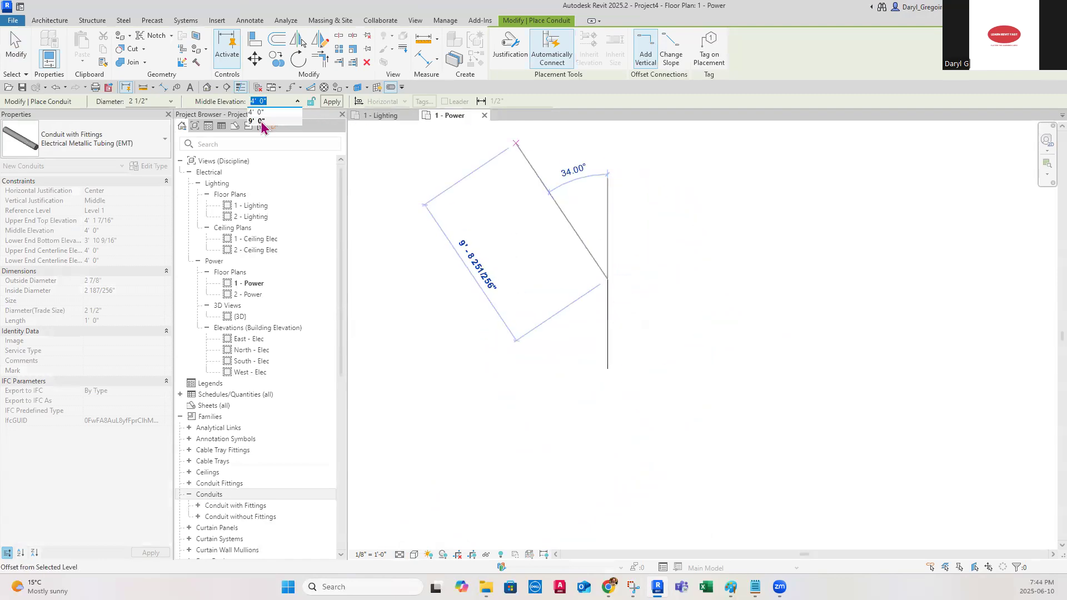
left_click(260, 121)
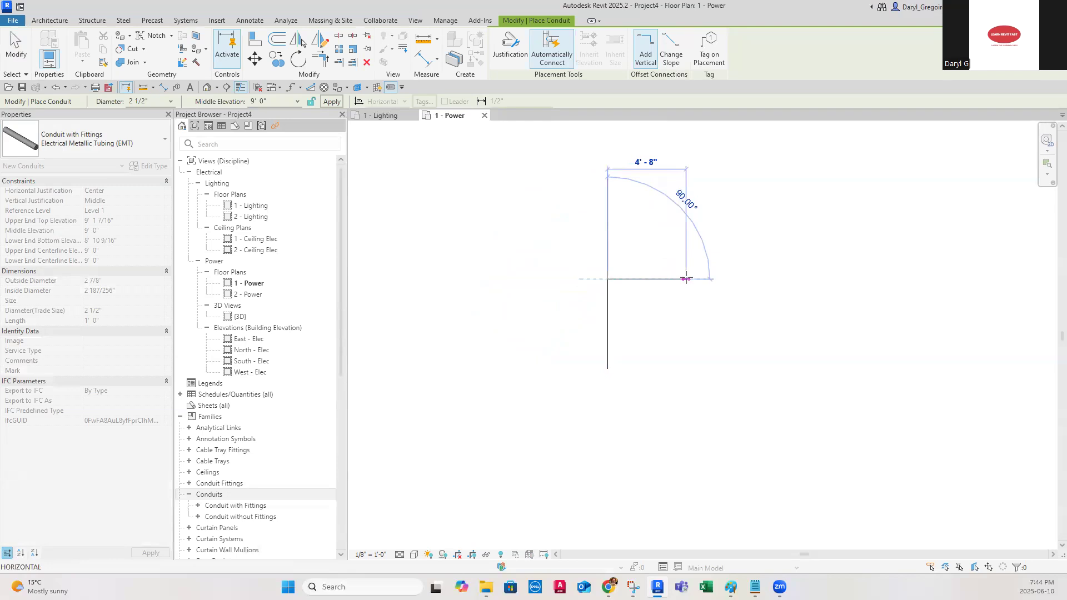
left_click(694, 279)
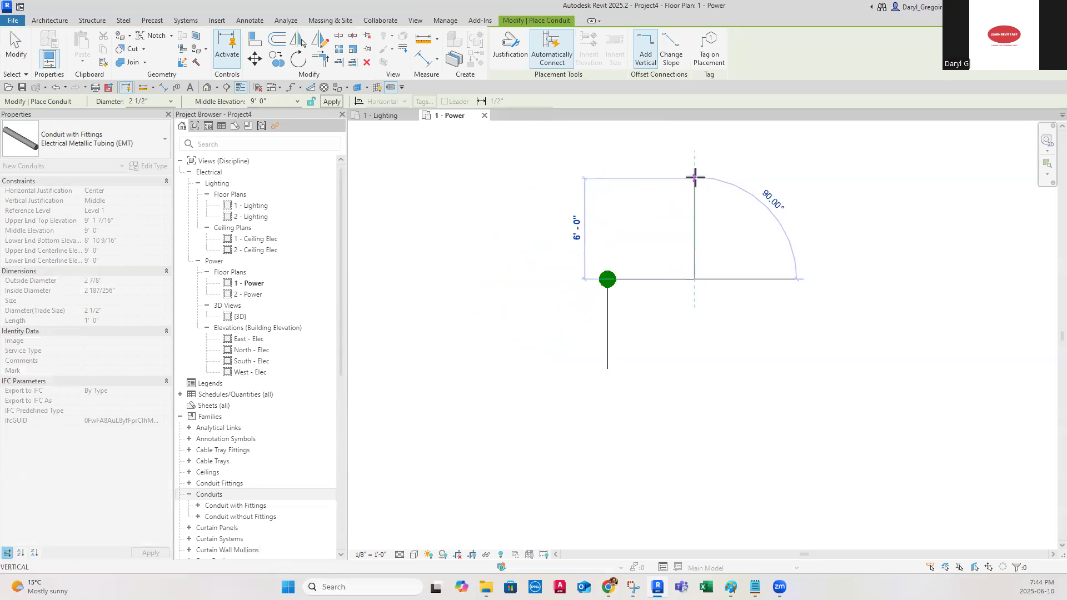
Continue the 9' 0" conduit run in plan with four straight segments going up, right, down and back left, and end the run.
scroll(693, 160, "down", 1)
middle_click_drag(693, 160, 595, 295)
scroll(598, 283, "down", 1)
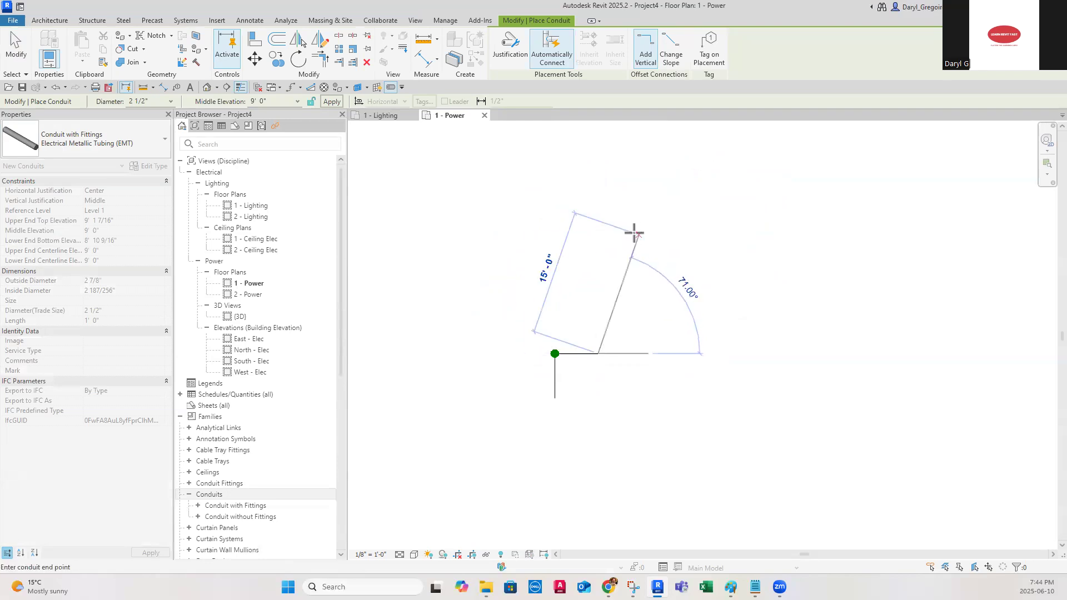
left_click(597, 224)
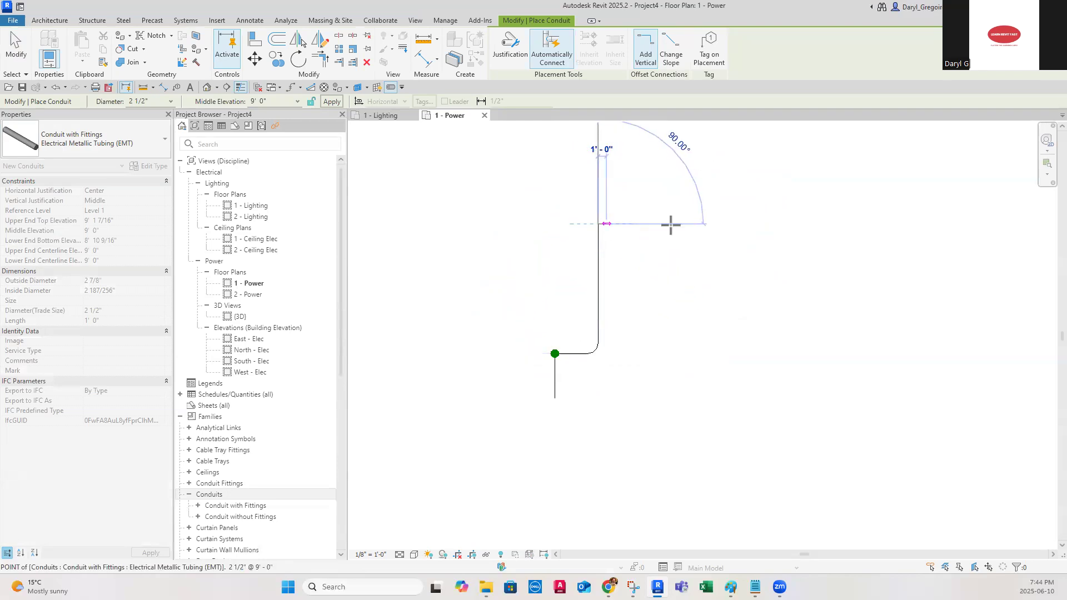
left_click(949, 224)
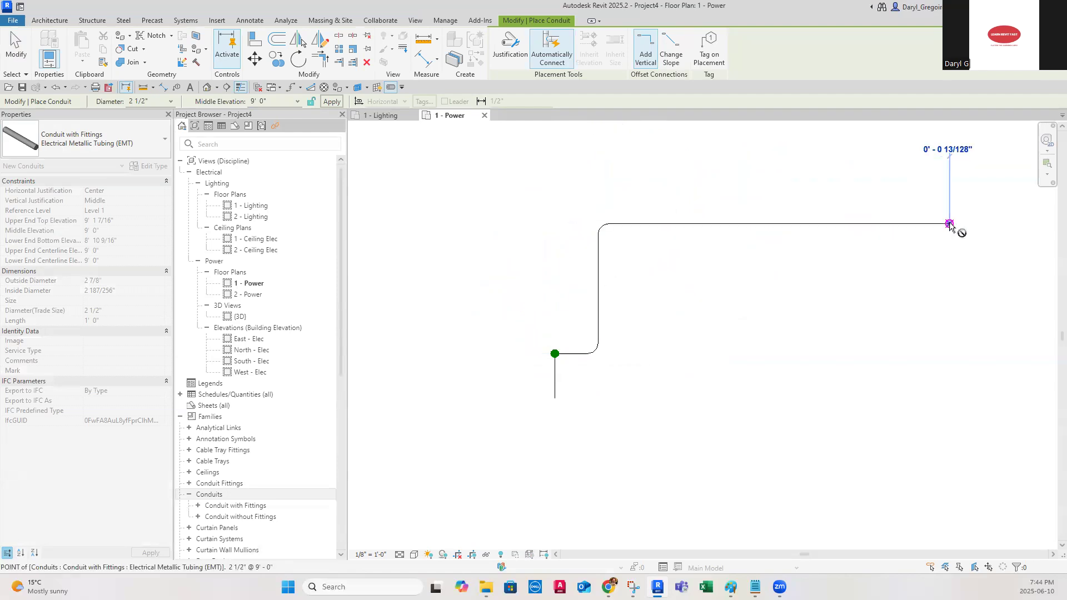
left_click(952, 466)
left_click(745, 481)
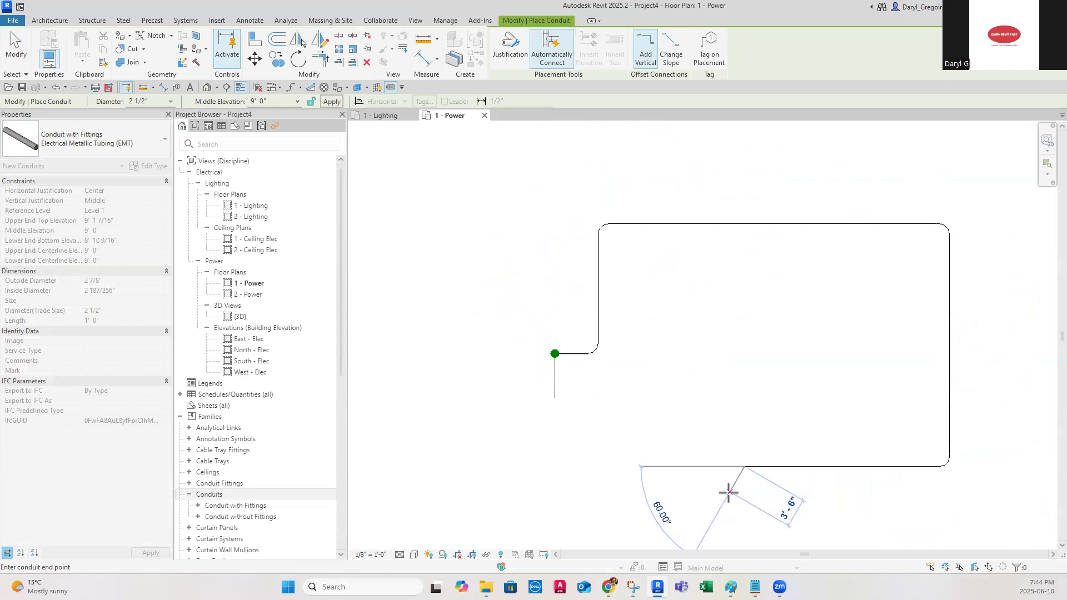
right_click(722, 418)
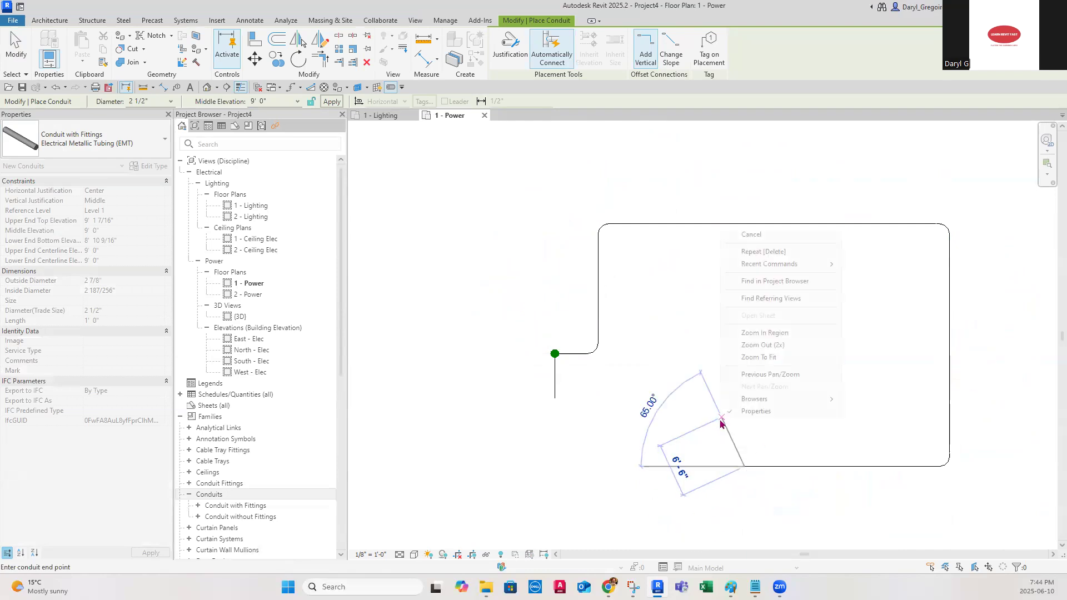
left_click(751, 236)
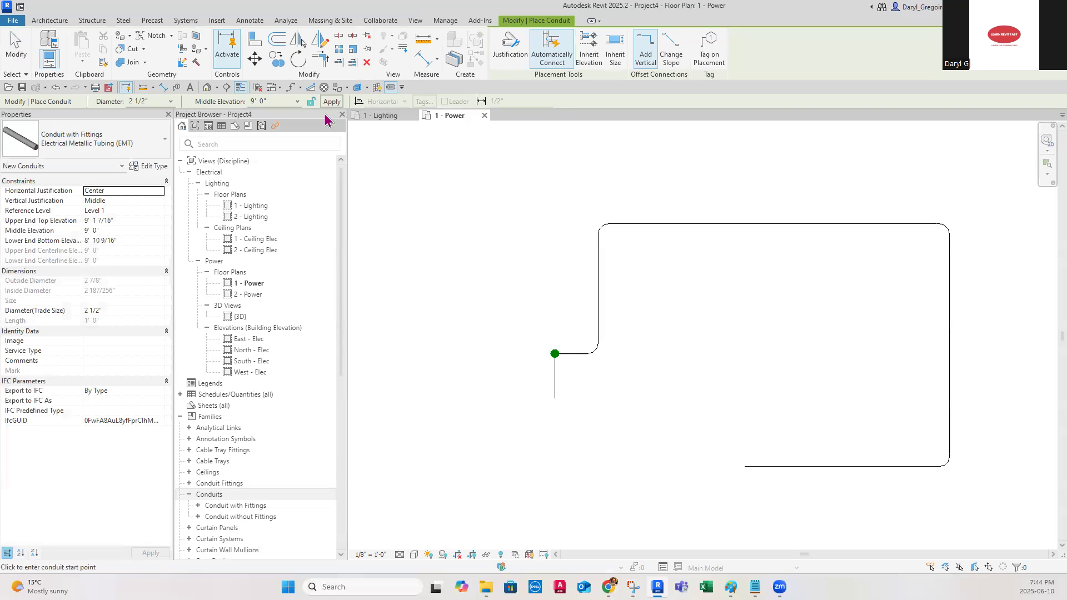
Draw a slightly slanted branch conduit downward in plan from the middle of the upper horizontal run.
left_click(774, 225)
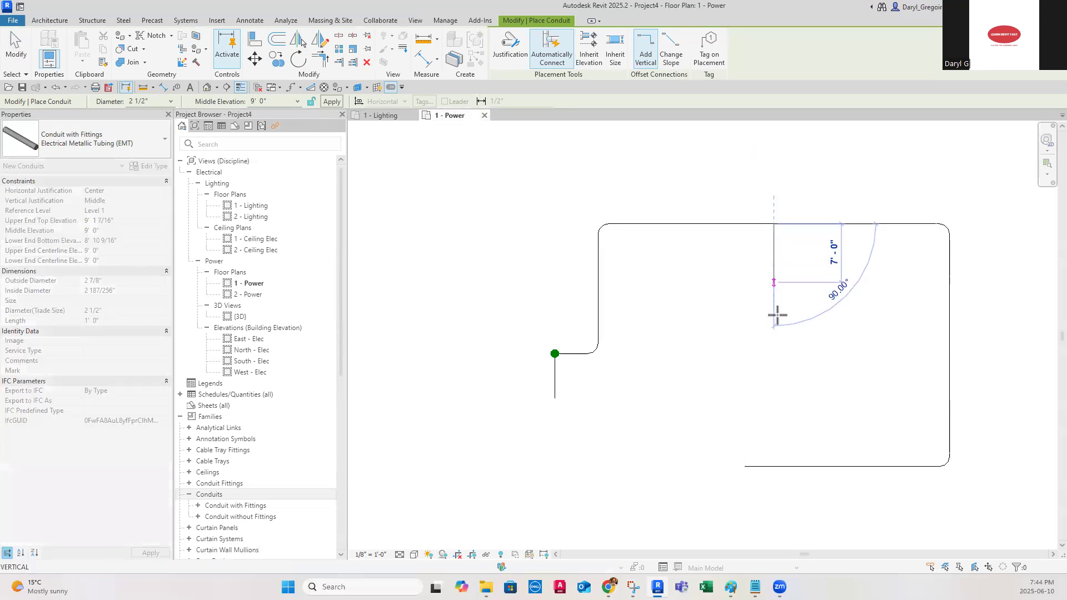
left_click(779, 332)
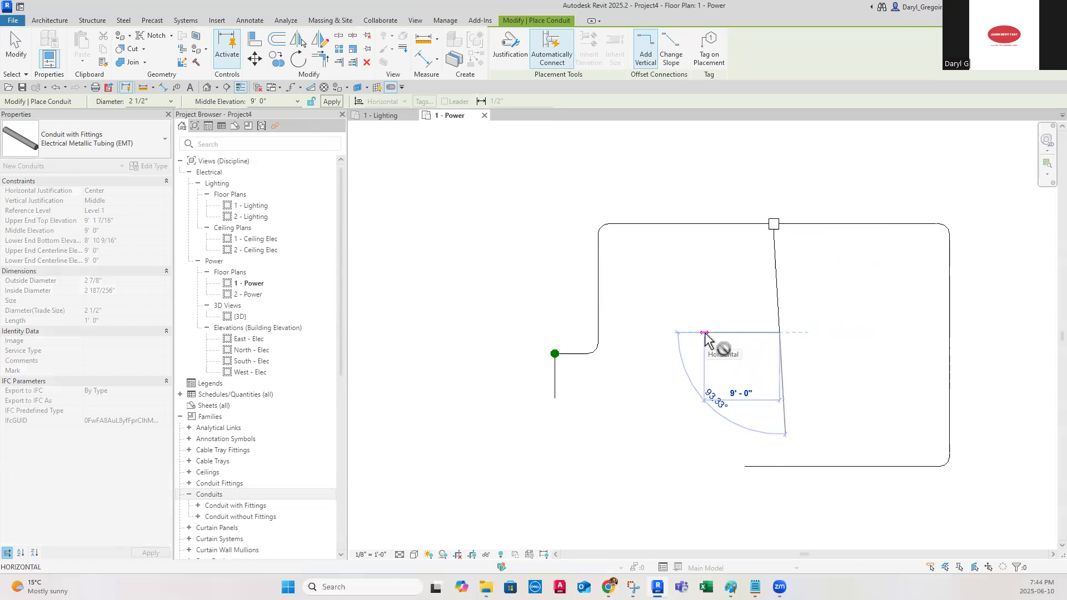
key("Escape")
Draw a vertical branch conduit down in plan from the upper run, between the slanted branch and the upper-right bend, and end conduit placement.
left_click(844, 224)
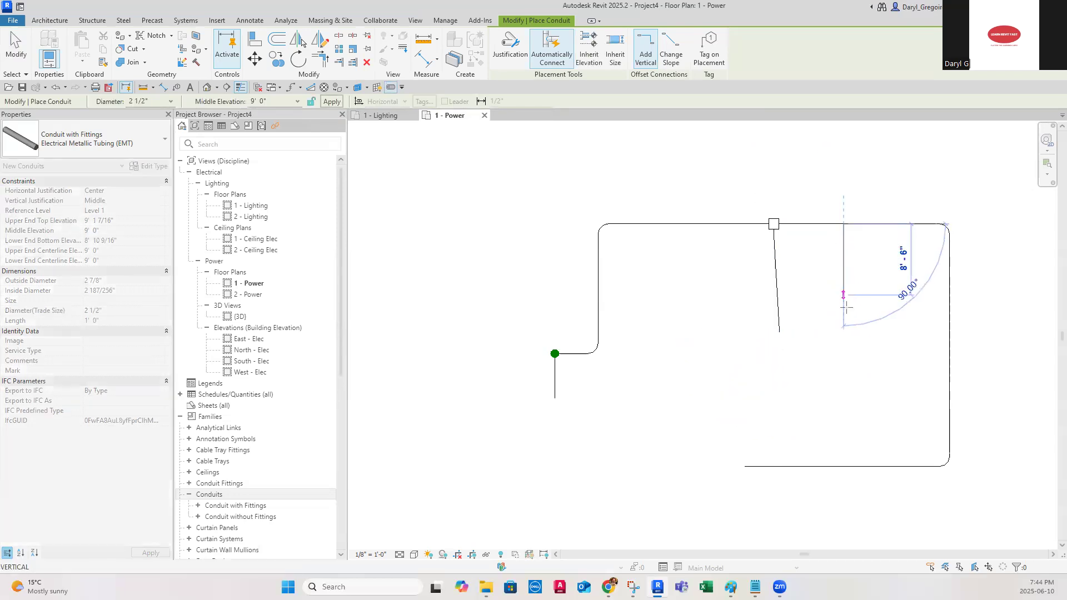
left_click(843, 337)
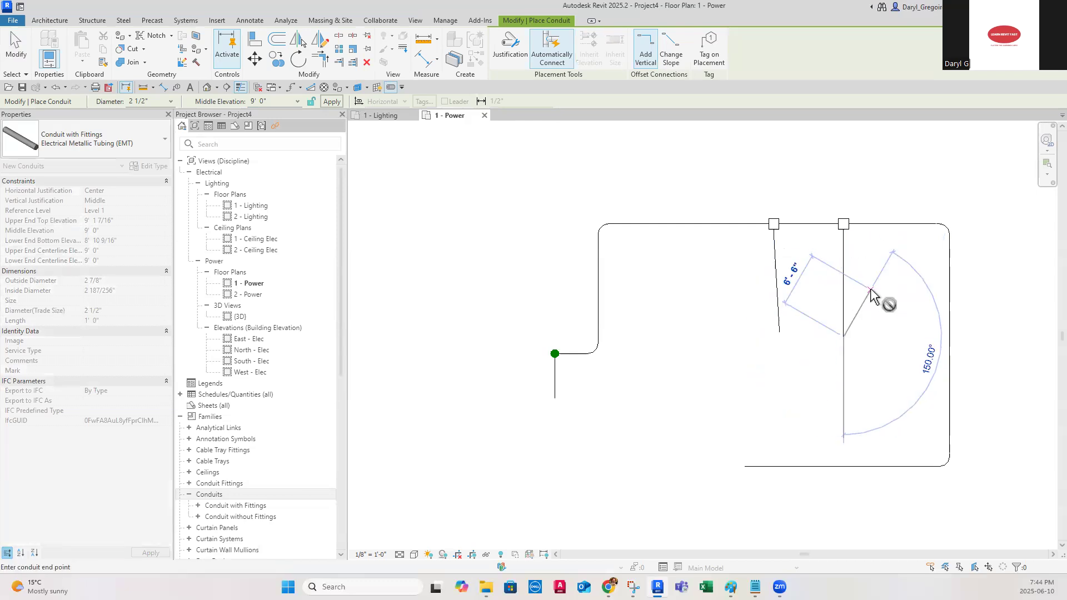
key("Escape")
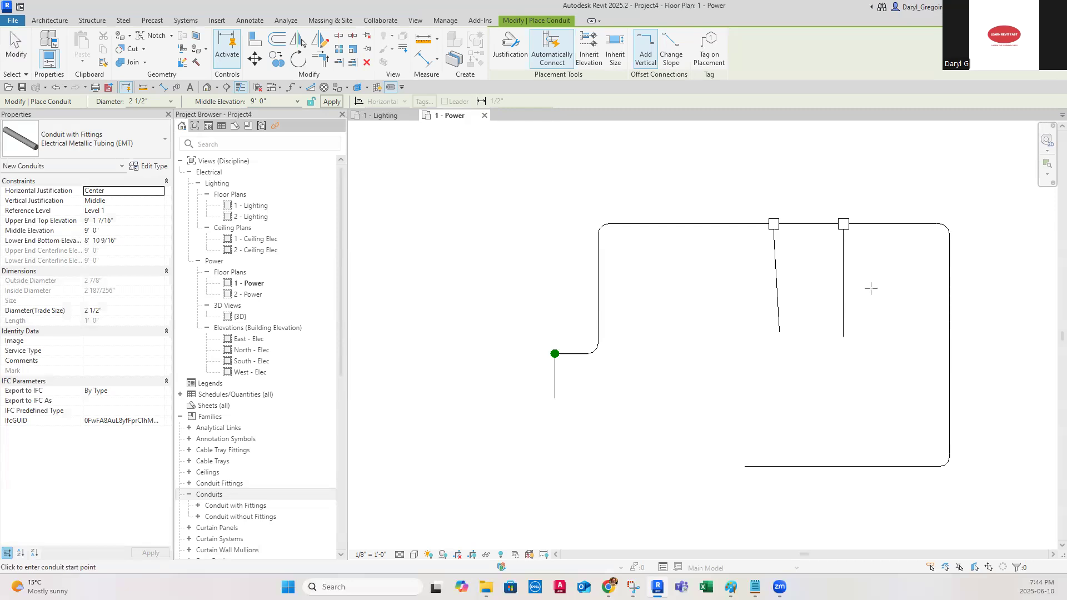
right_click(719, 260)
left_click(734, 266)
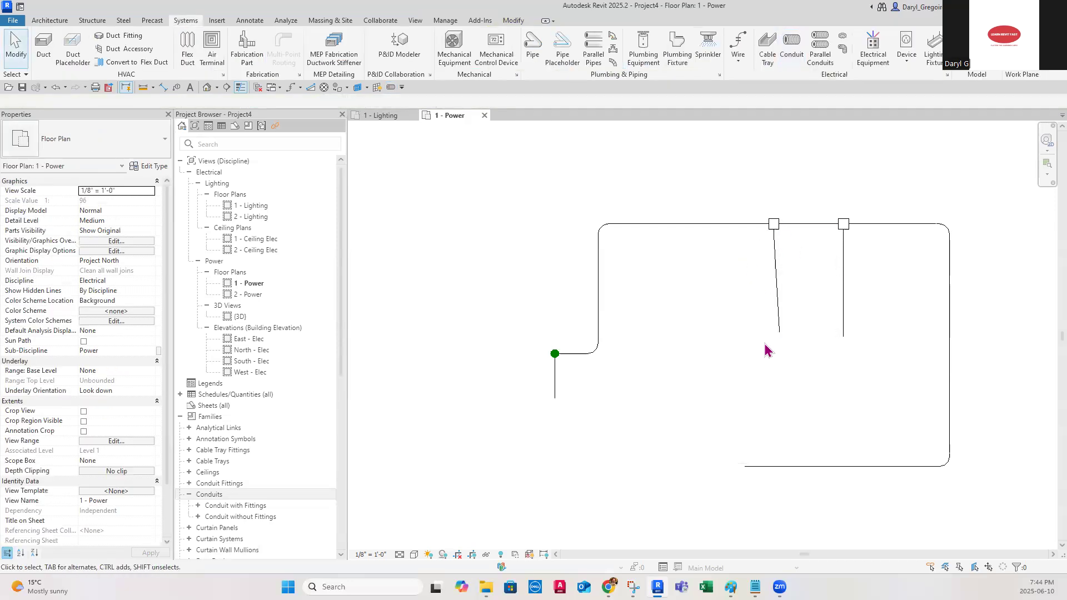
Delete the slanted branch conduit and the junction box that connects it to the upper run.
left_click(779, 333)
key("Delete")
left_click_drag(754, 257, 824, 183)
key("Delete")
Close the gap in the upper run by joining its two collinear conduits with Trim/Extend to Corner.
left_click(510, 21)
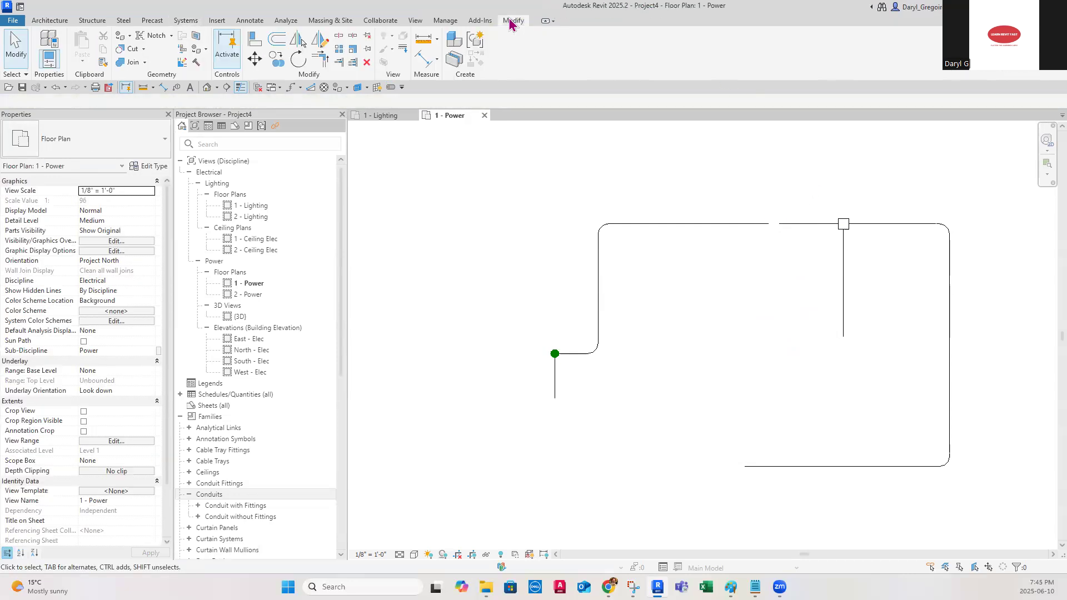
left_click(320, 60)
left_click(754, 224)
left_click(788, 225)
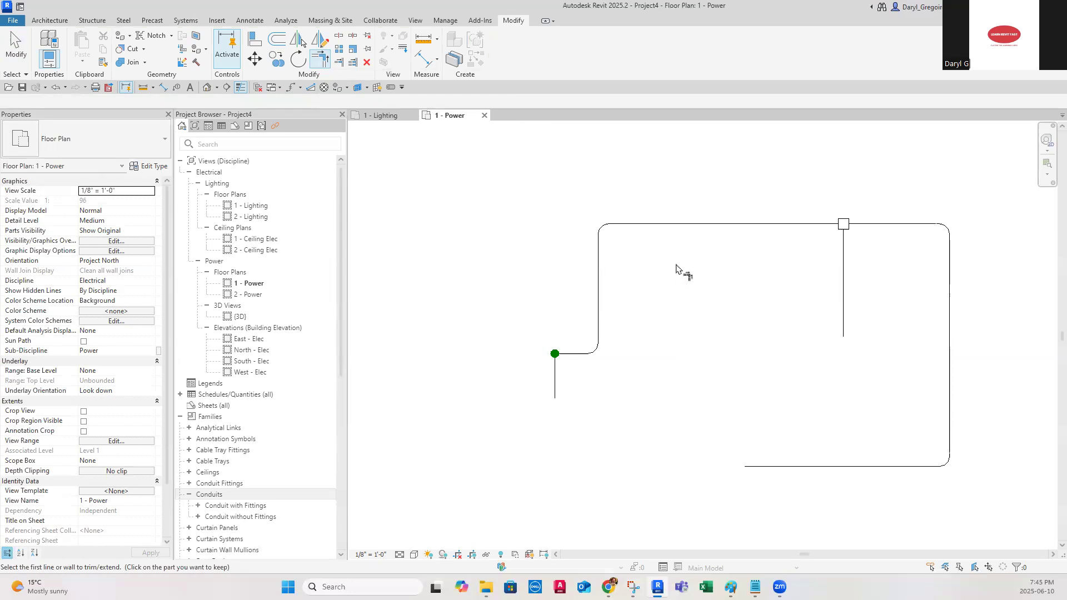
key("Escape")
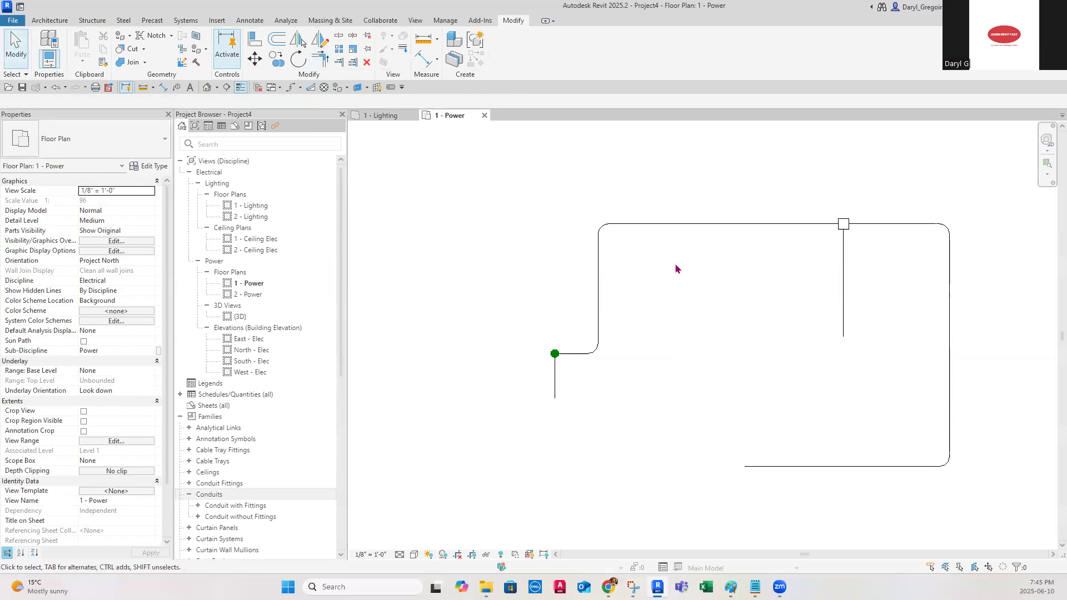
right_click(676, 269)
left_click(715, 273)
Set the detail level to Fine in the power floor plan and in the default 3D view.
left_click(401, 555)
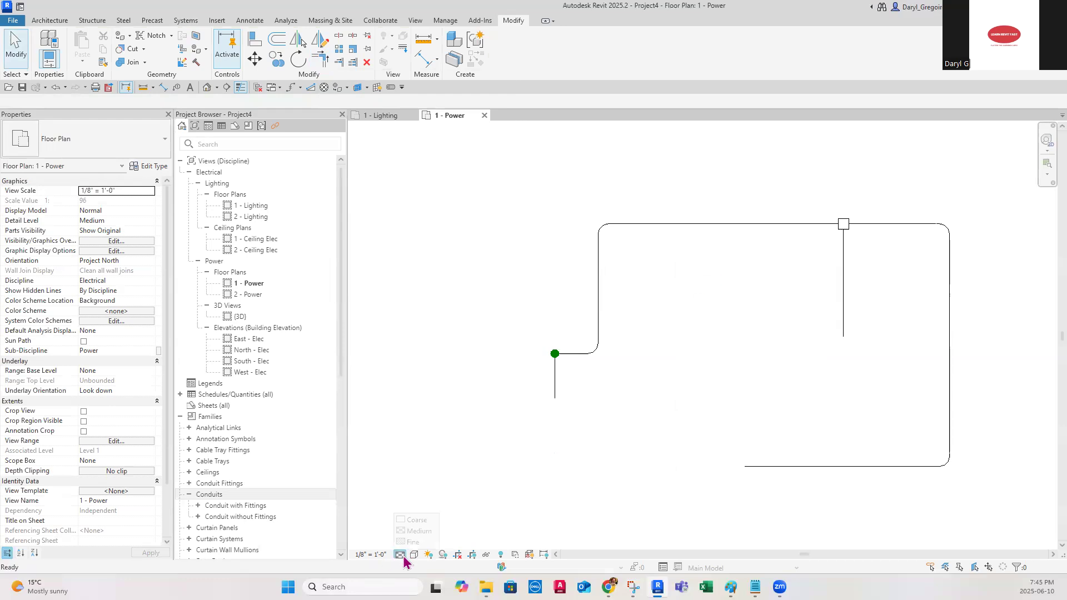
left_click(412, 545)
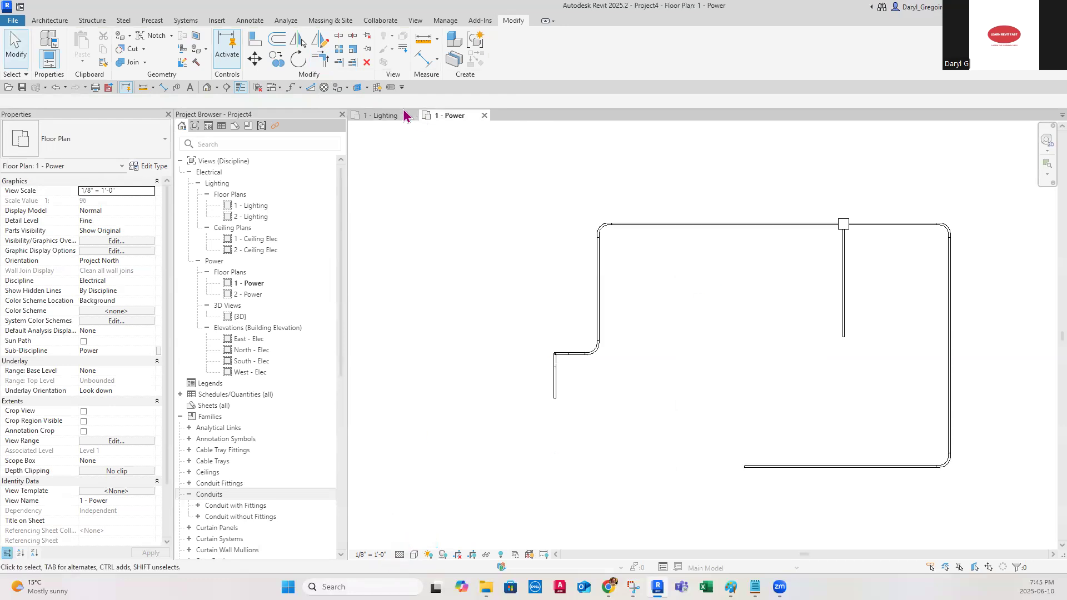
left_click(207, 87)
scroll(738, 309, "up", 2)
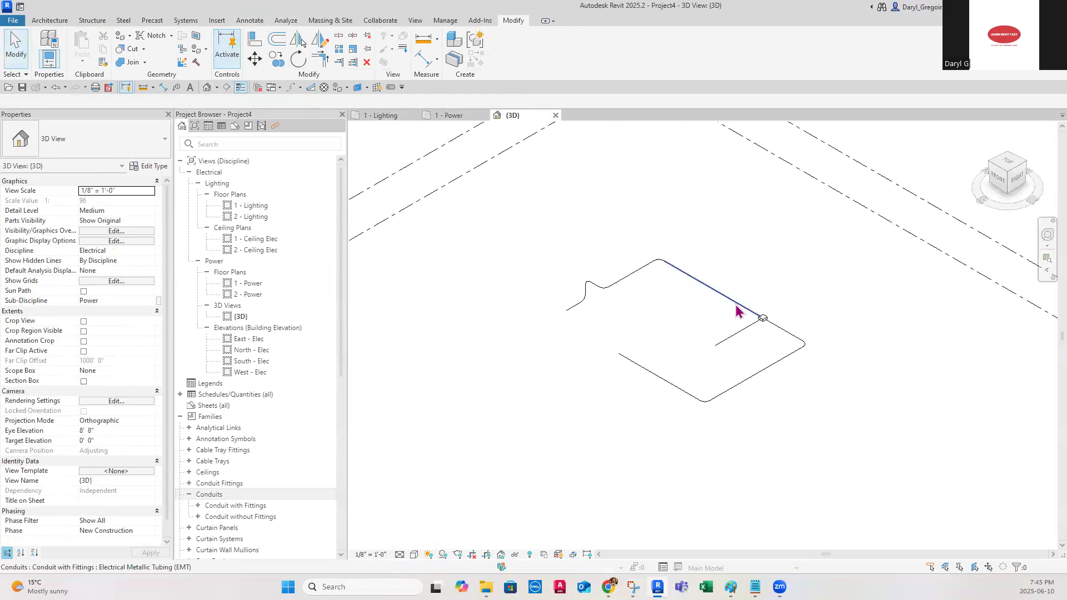
left_click(400, 555)
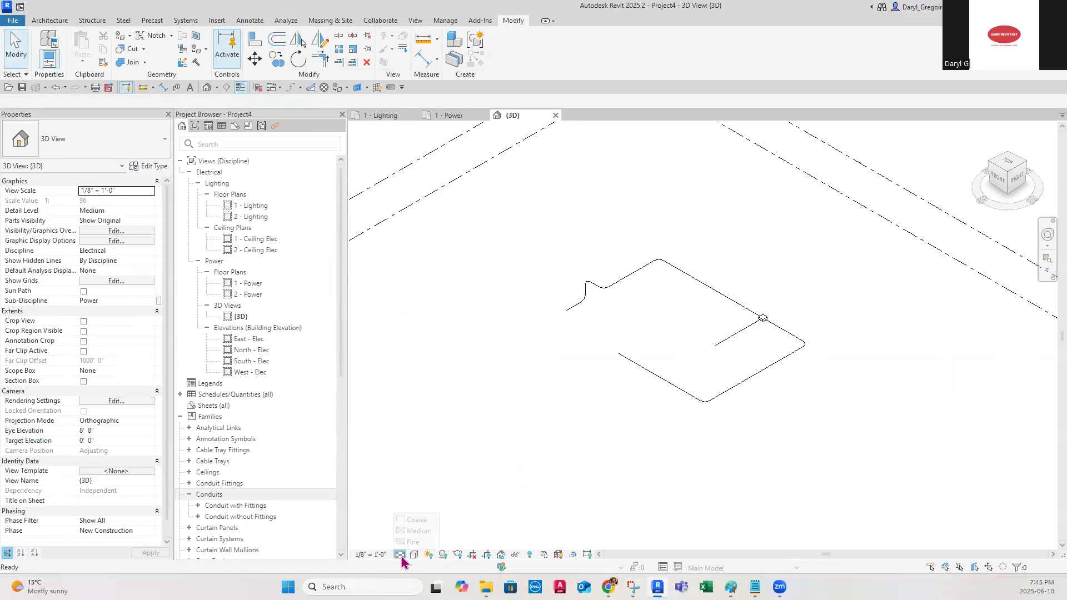
left_click(428, 542)
In 3D, branch a conduit off the low starting segment at its inherited 4' 0" elevation, about 8' out, with a 90° turn and short second segment.
scroll(579, 312, "up", 4)
scroll(558, 315, "up", 2)
scroll(640, 318, "down", 3)
middle_click_drag(678, 365, 617, 326)
middle_click_drag(674, 423, 643, 372)
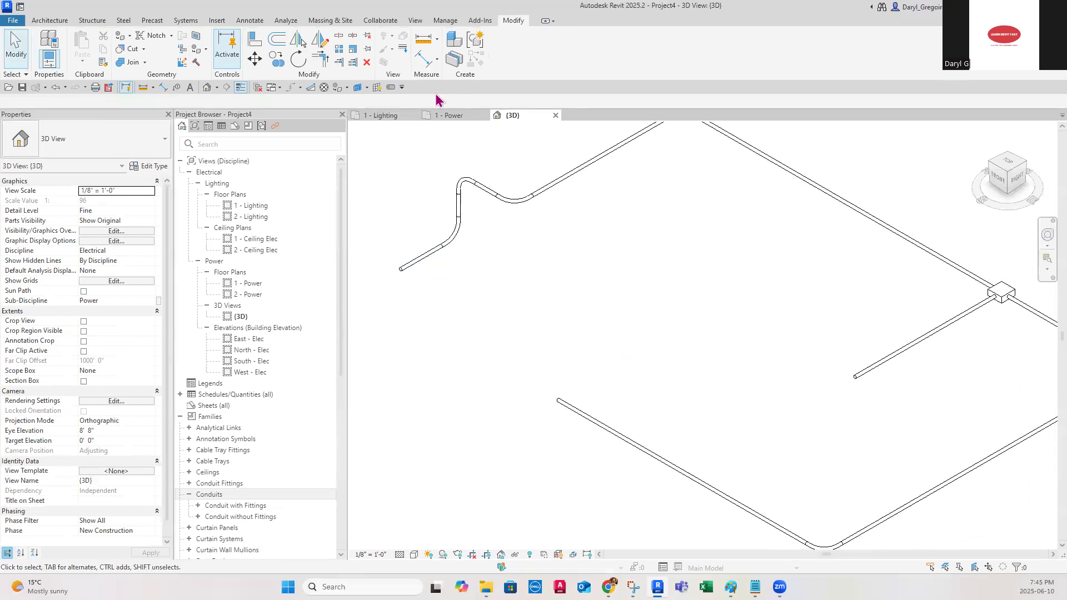
left_click(391, 88)
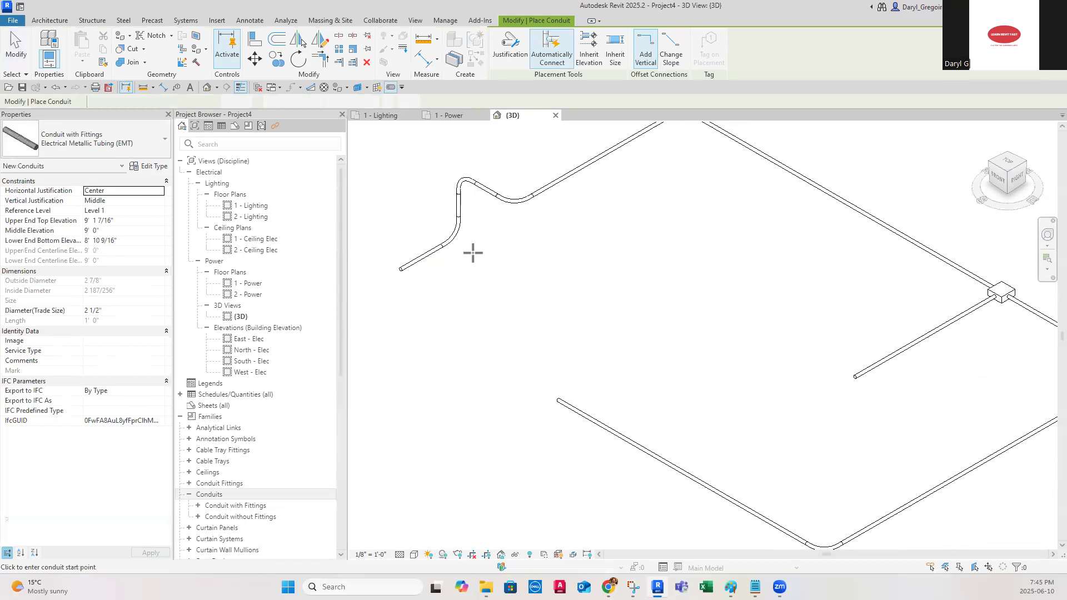
left_click(423, 259)
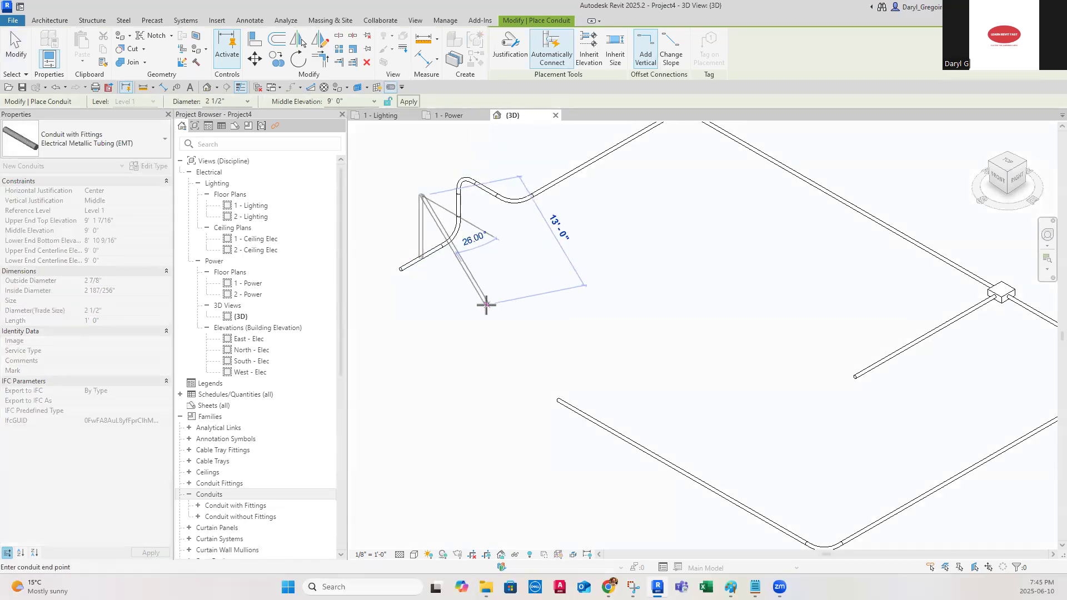
key("space")
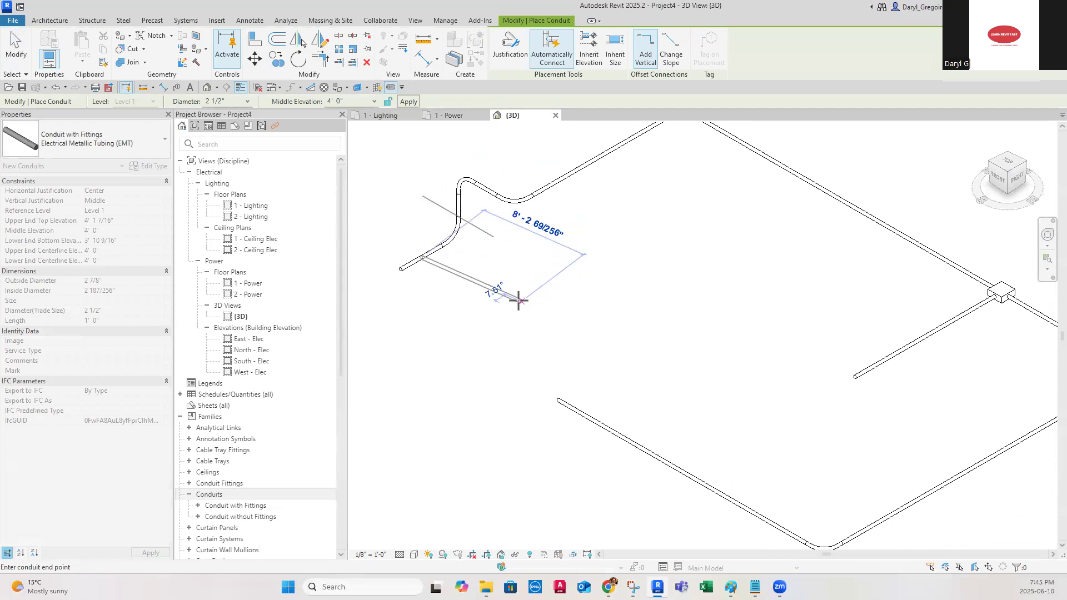
left_click(519, 300)
left_click(578, 282)
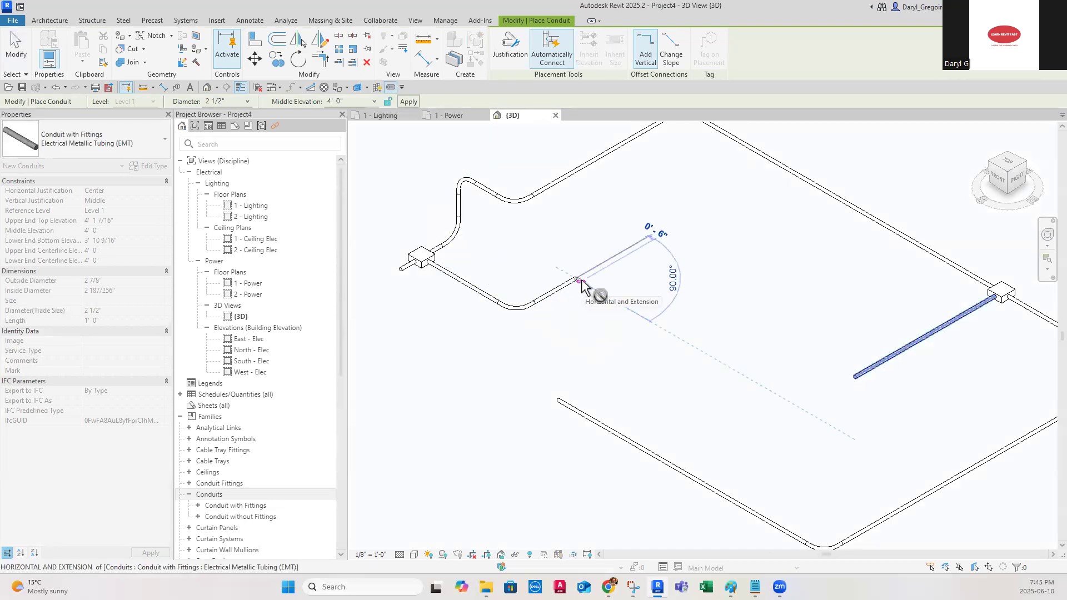
right_click(580, 286)
left_click(612, 293)
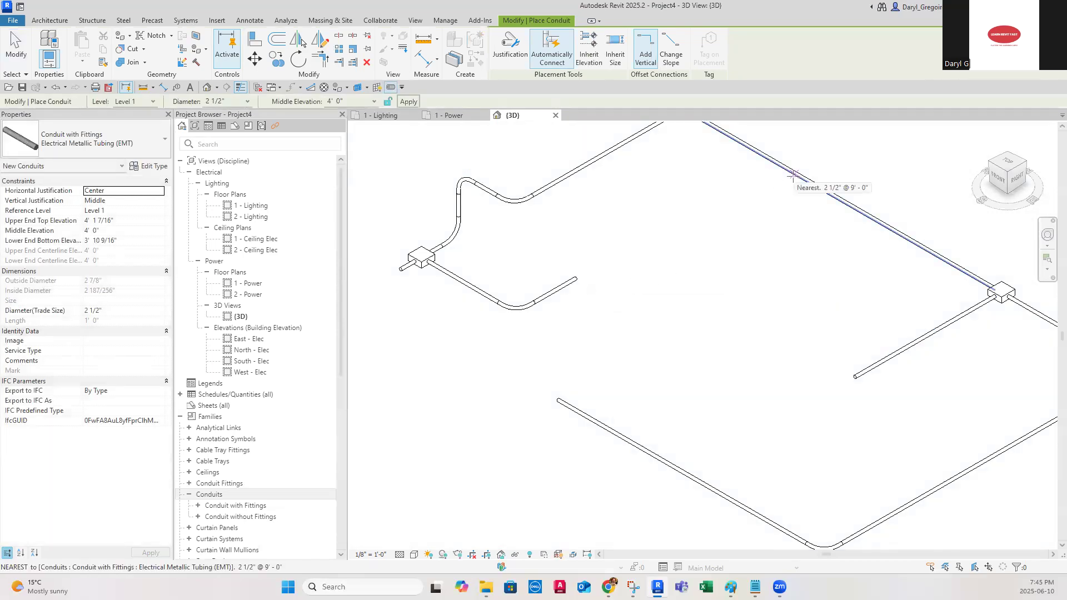
Branch another conduit off the upper run at its inherited 9' 0" elevation, about 10' inward, add a short turned segment and end placement.
middle_click_drag(794, 175, 705, 248)
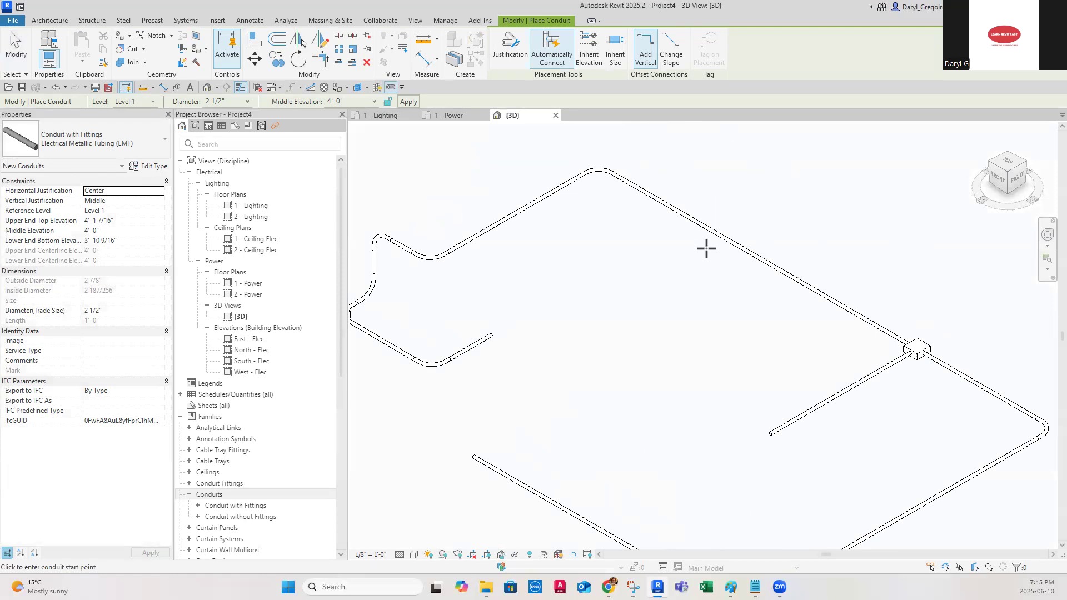
left_click(718, 237)
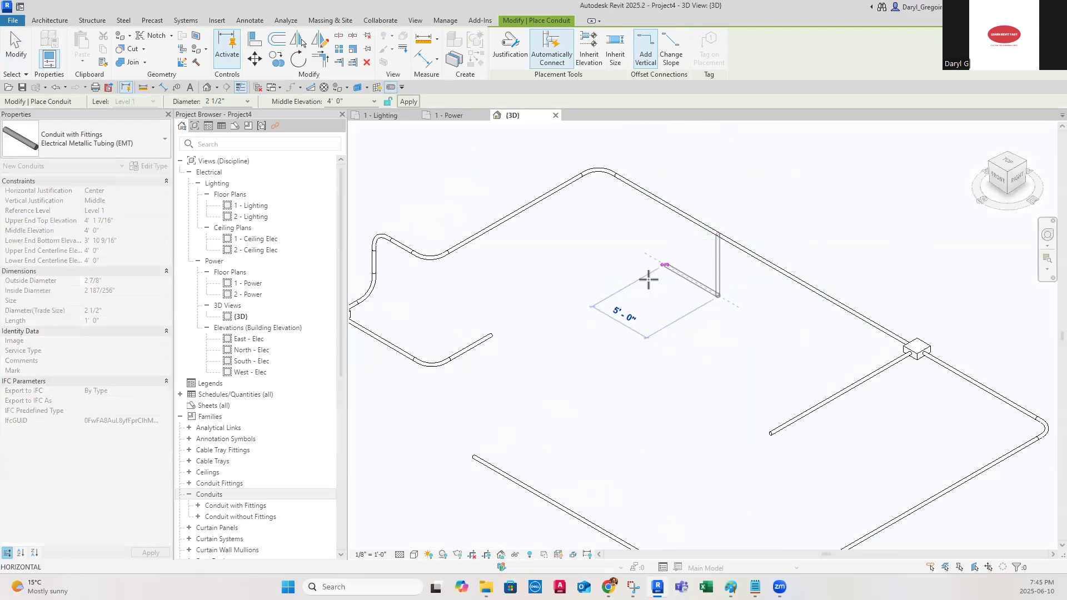
key("space")
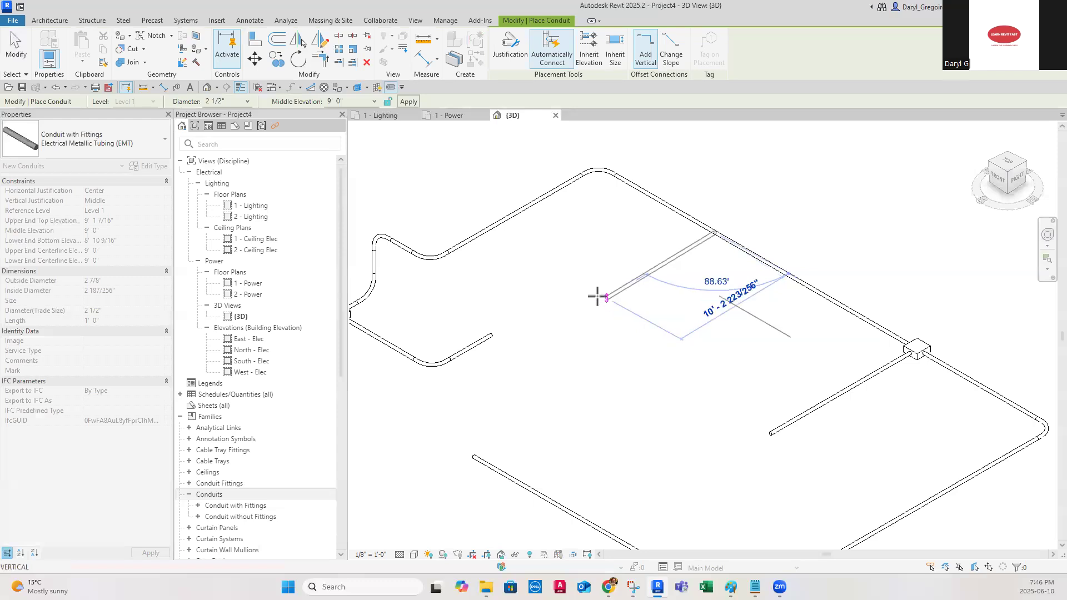
left_click(599, 300)
left_click(650, 330)
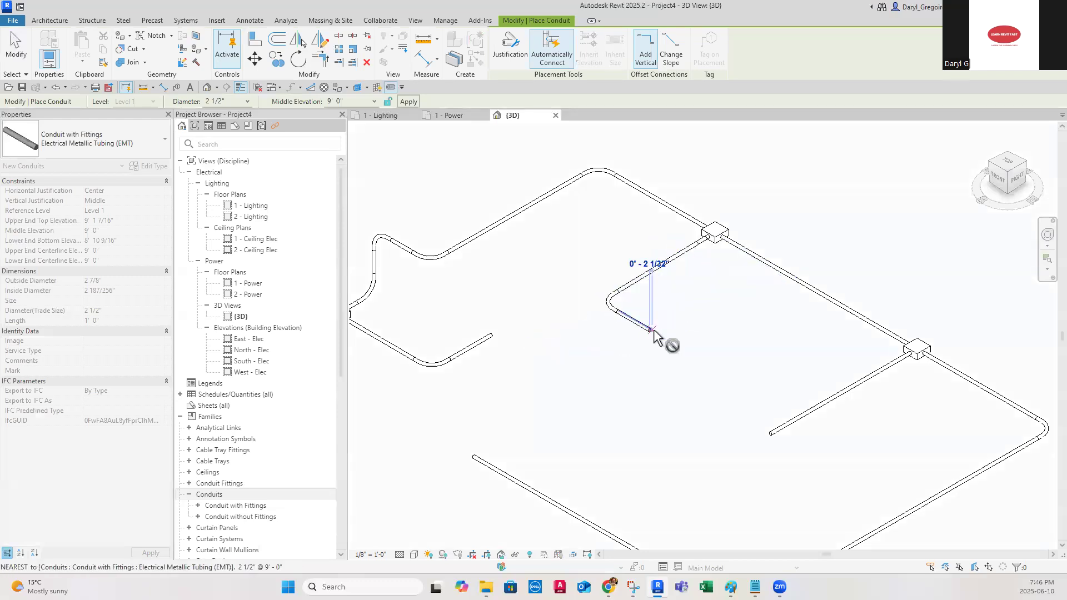
scroll(654, 333, "down", 1)
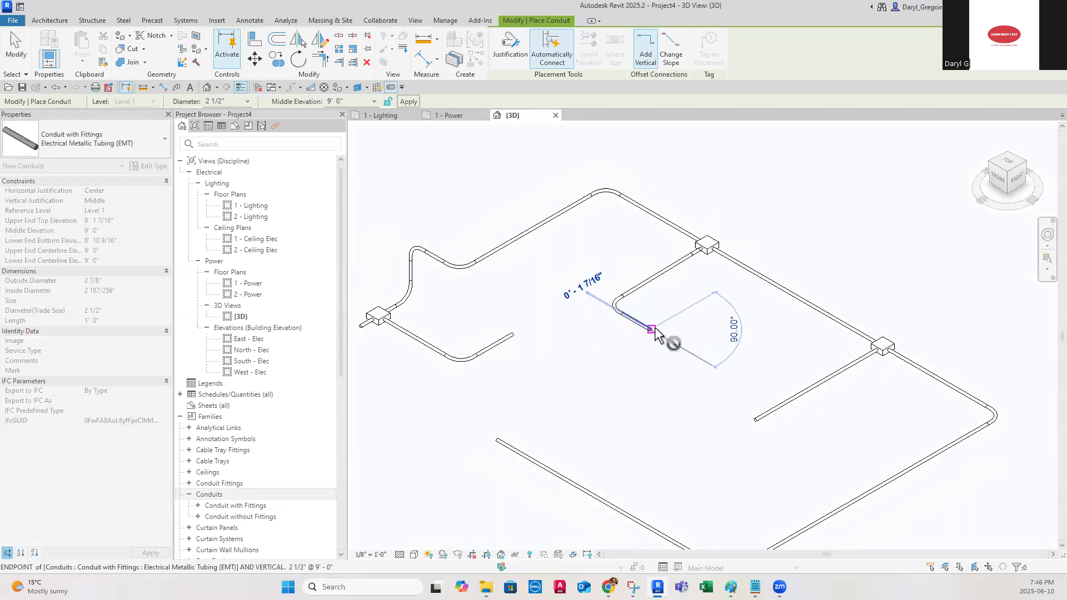
scroll(656, 329, "up", 1)
right_click(655, 331)
left_click(669, 337)
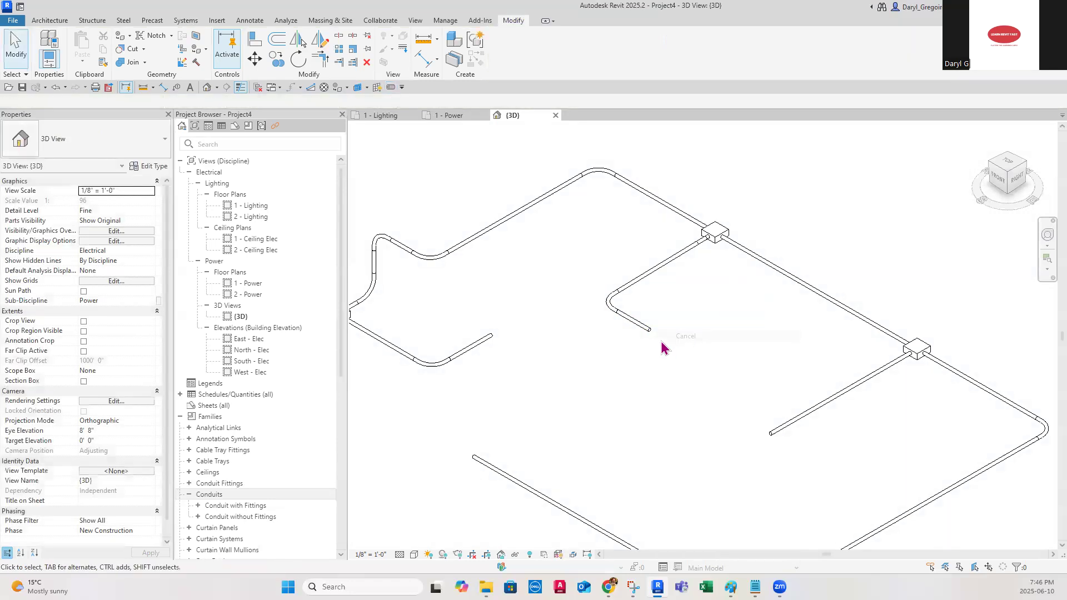
scroll(654, 346, "down", 1)
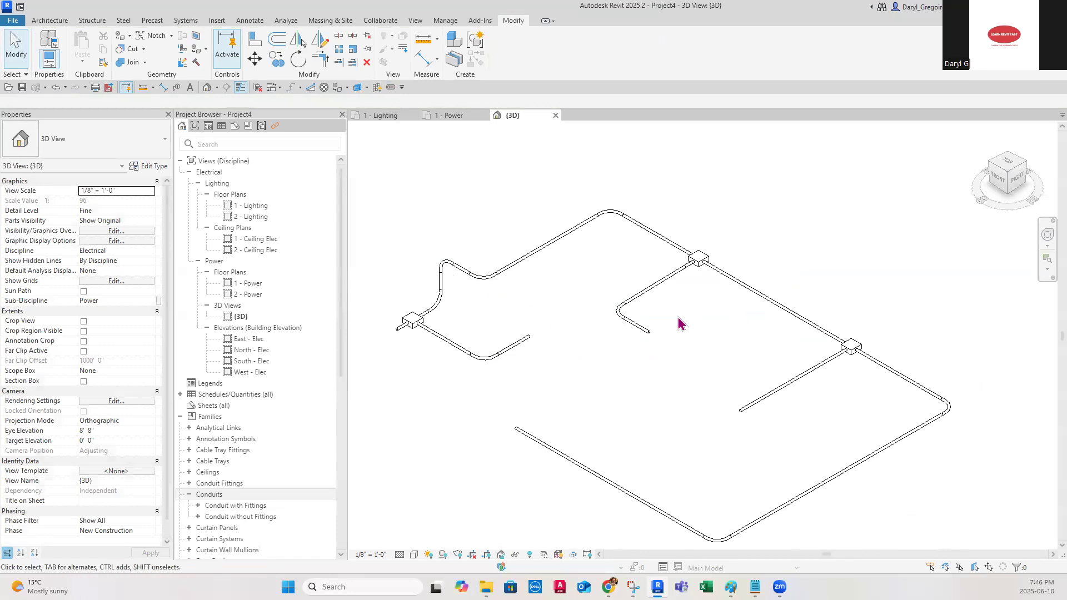
middle_click_drag(708, 473, 698, 417)
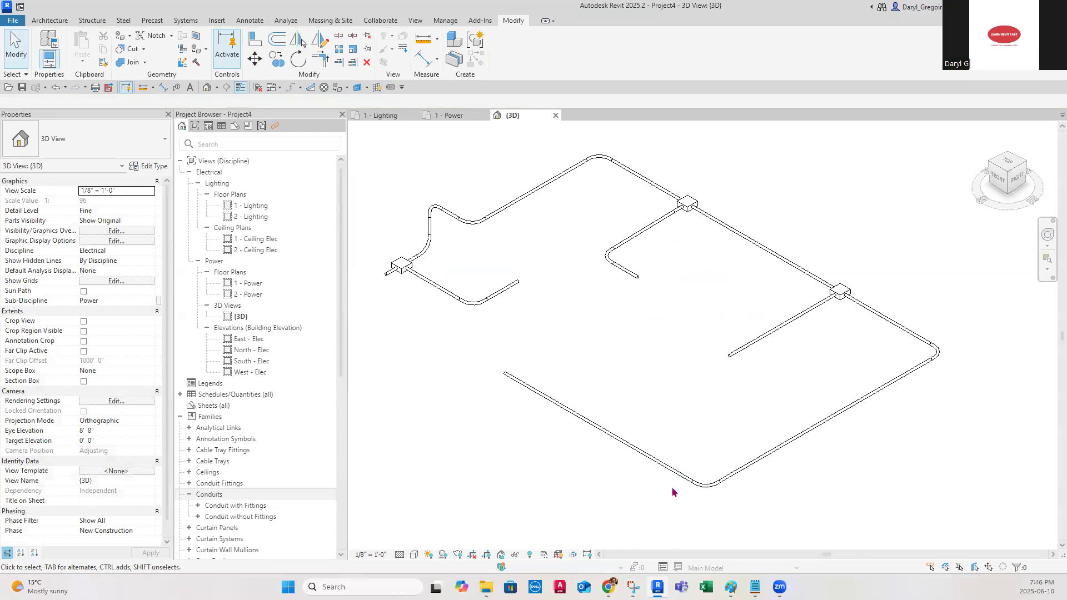
left_click_drag(671, 501, 755, 461)
key("Escape")
middle_click_drag(745, 405, 756, 428)
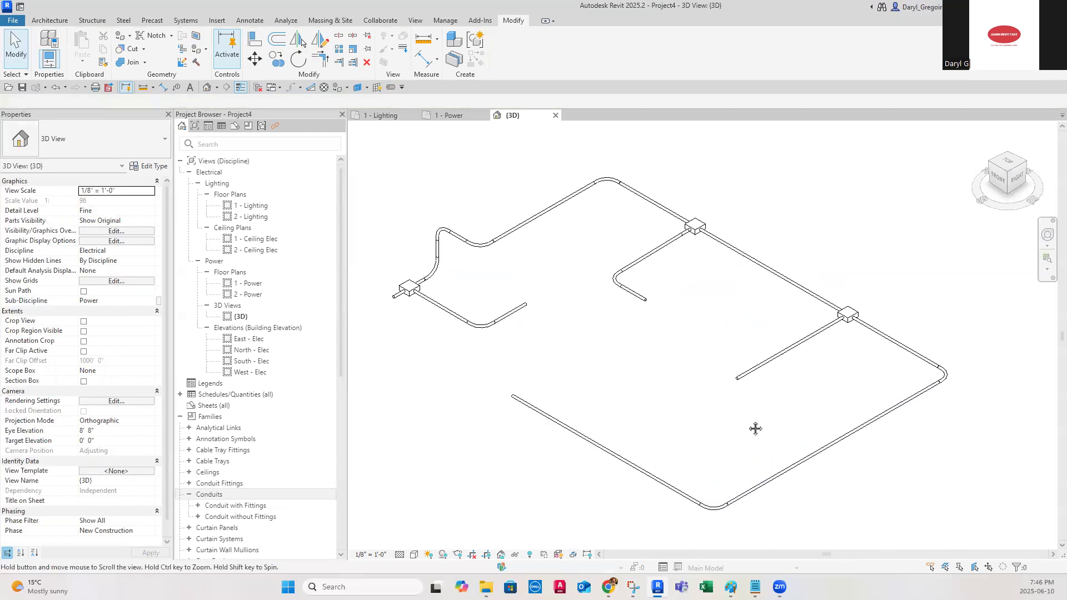
middle_click_drag(683, 398, 686, 403)
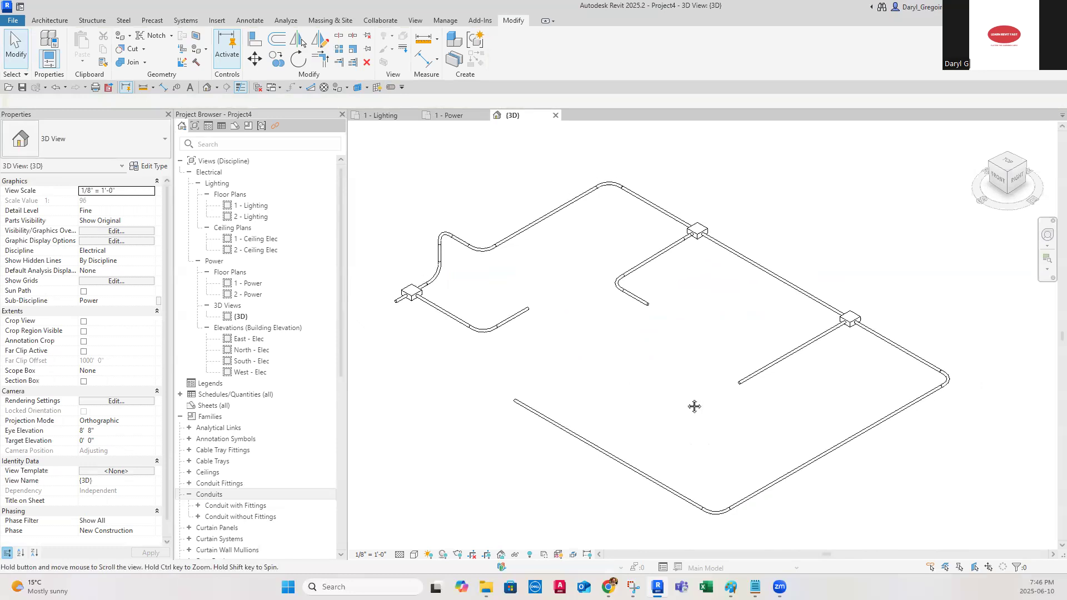